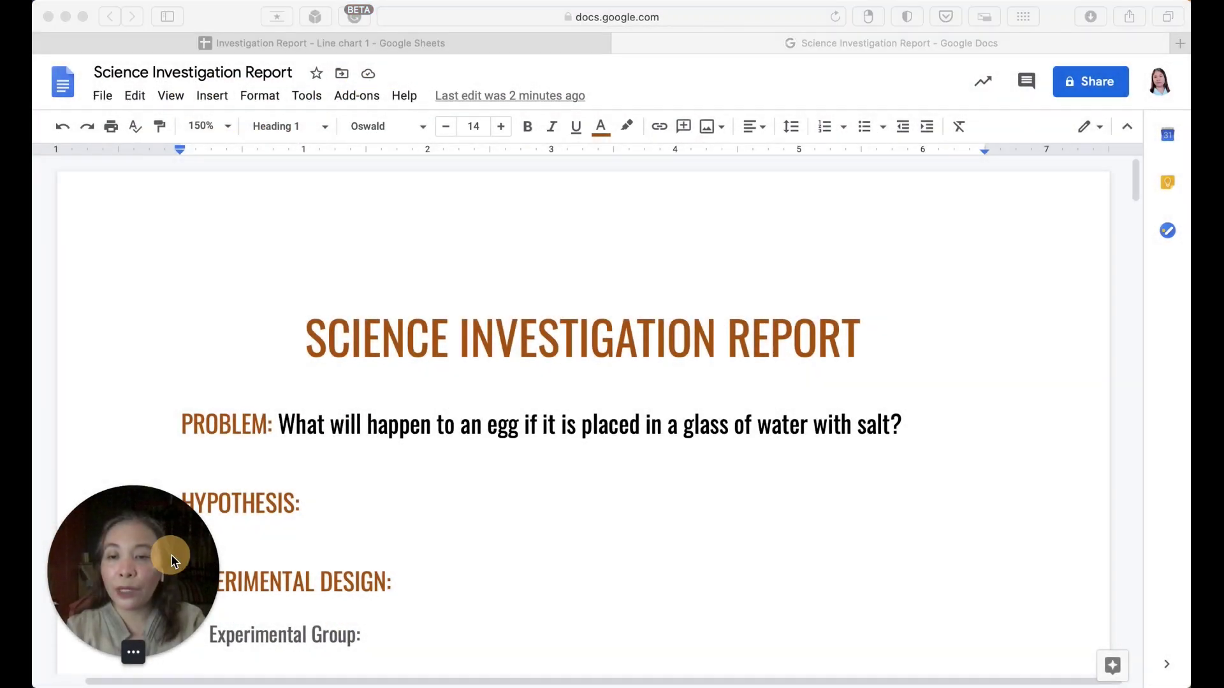
# - Scroll past Experimental Design to the Variables and Materials list (eggs, salt, water, ruler)
pyautogui.moveTo(176, 561); pyautogui.dragTo(1128, 579)
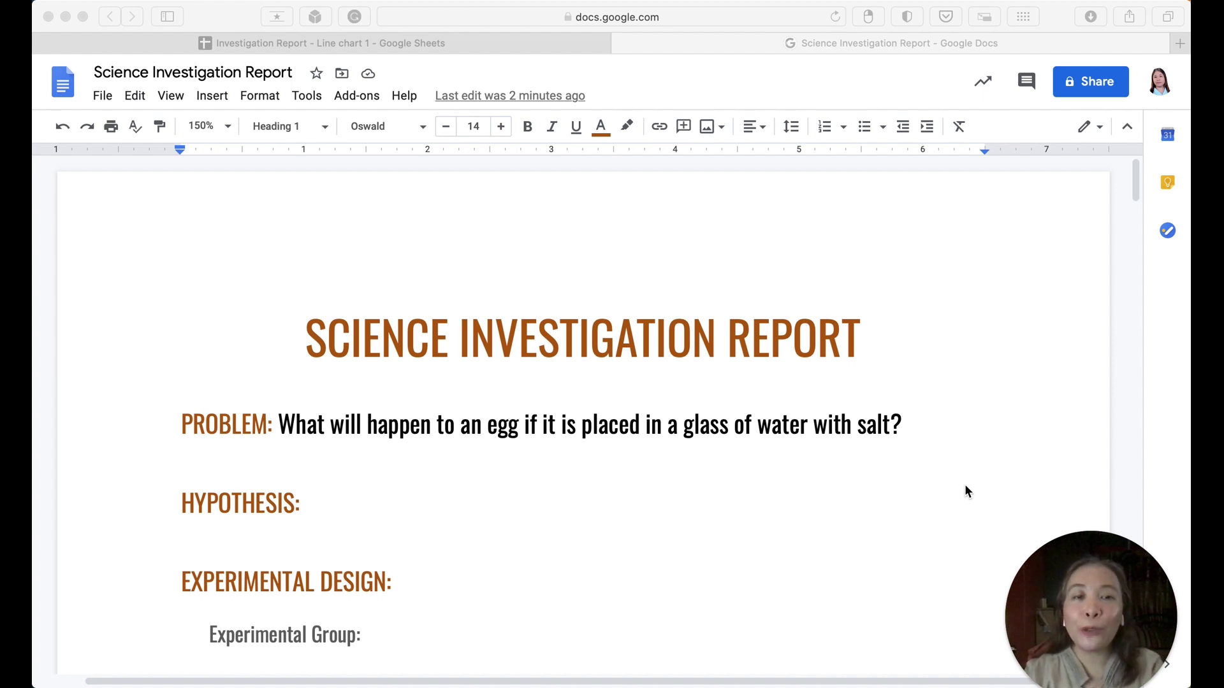
pyautogui.scroll(-2, 966, 486)
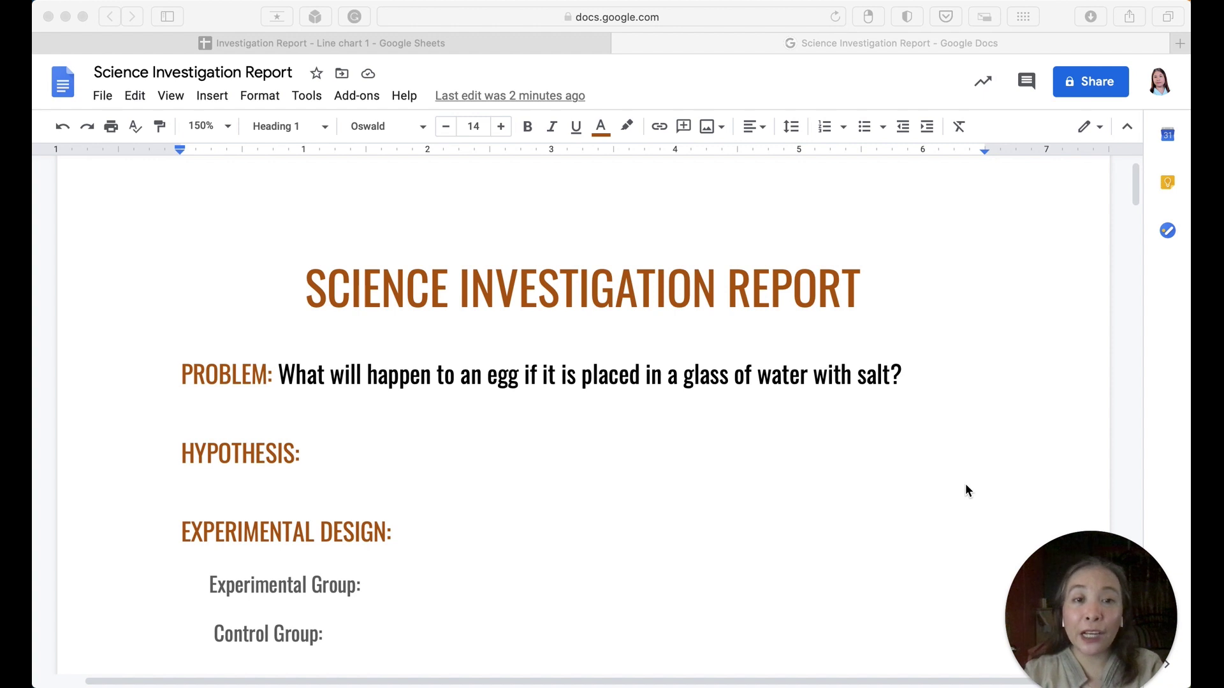
pyautogui.scroll(-1, 967, 490)
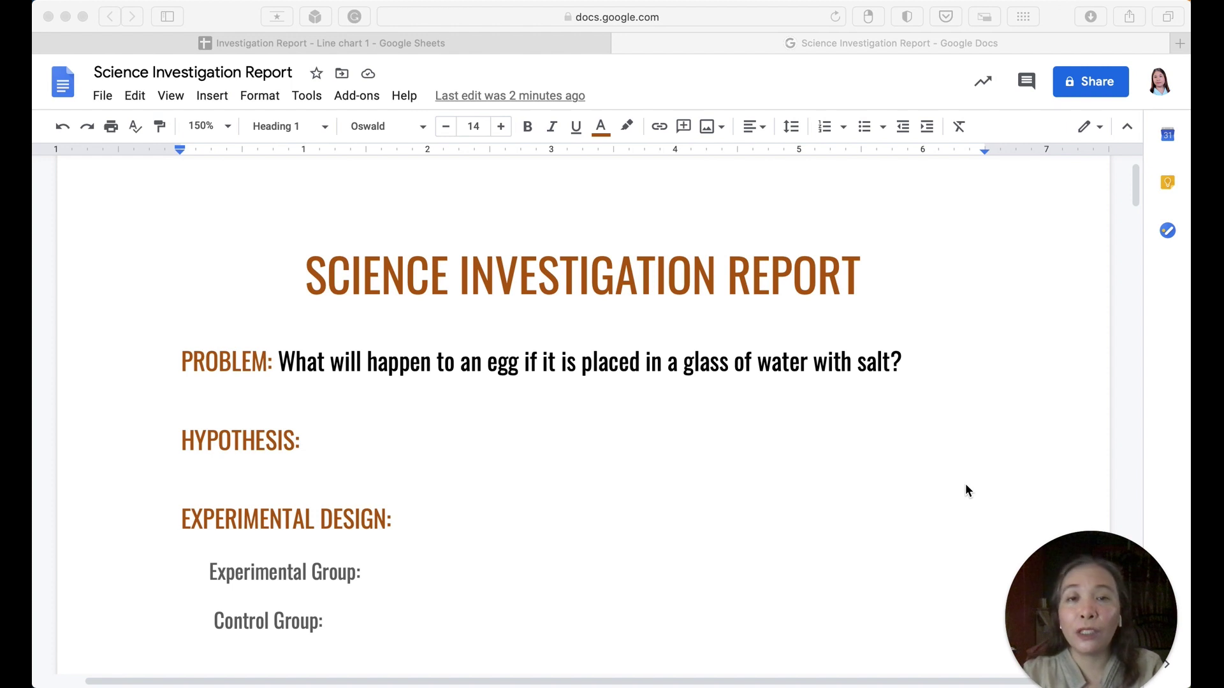
pyautogui.scroll(-1, 967, 490)
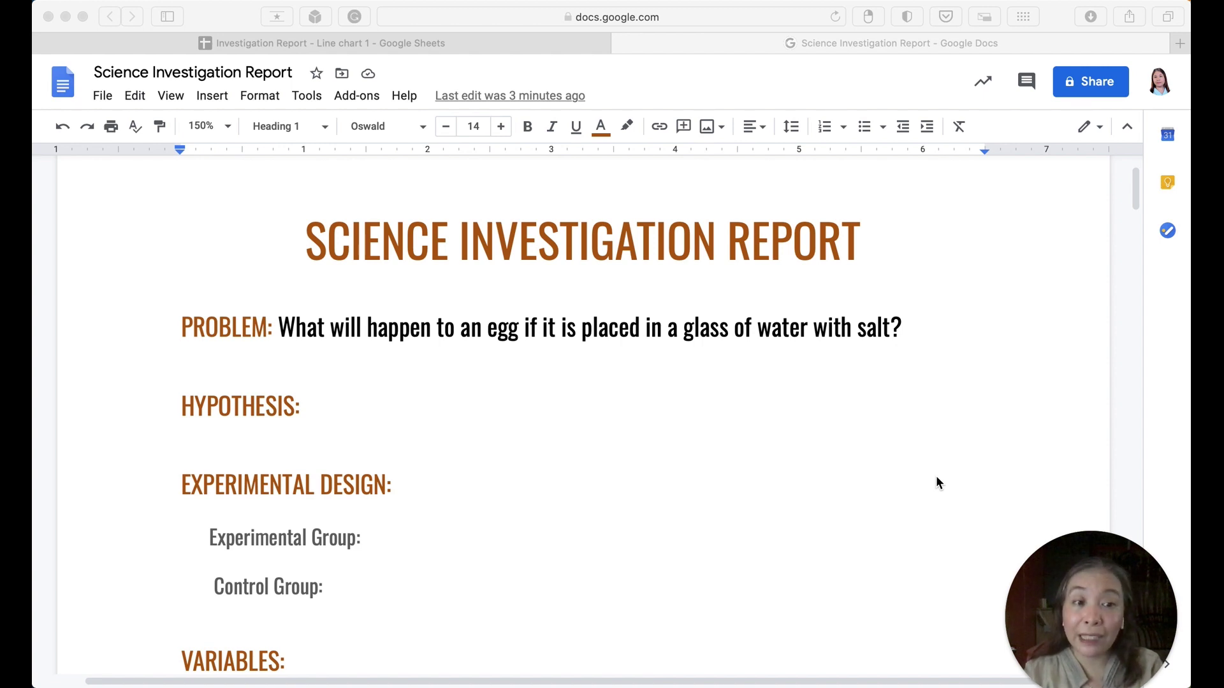
pyautogui.scroll(-1, 937, 477)
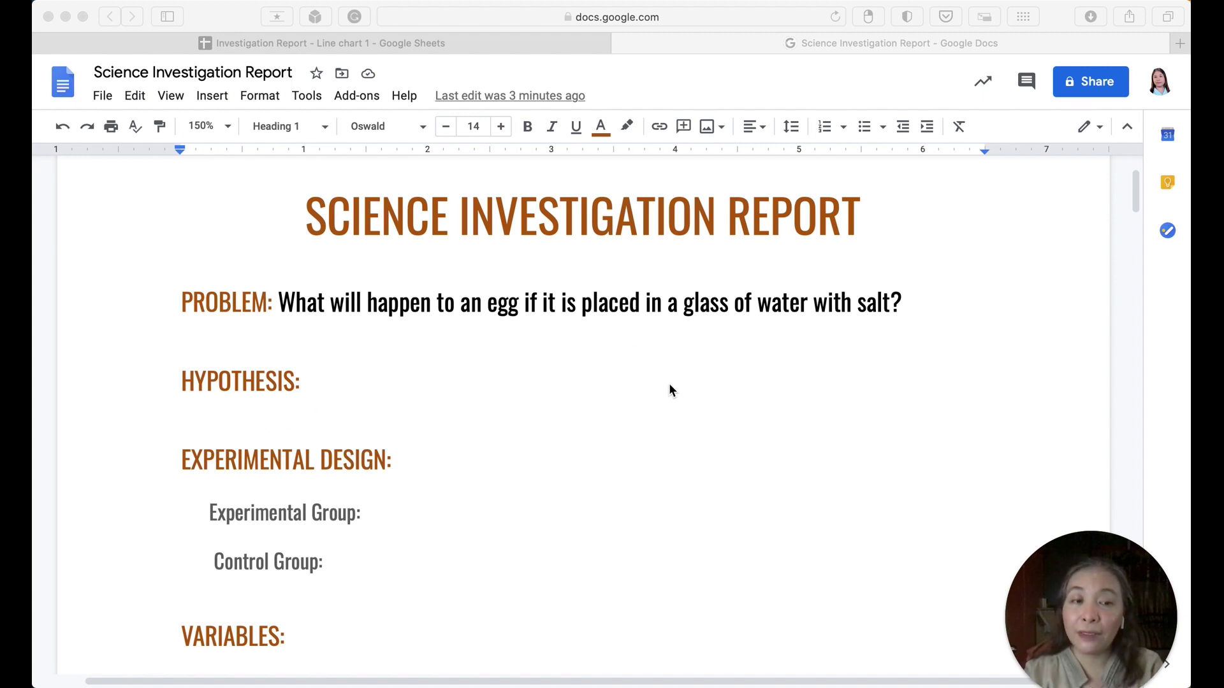
pyautogui.scroll(-3, 457, 518)
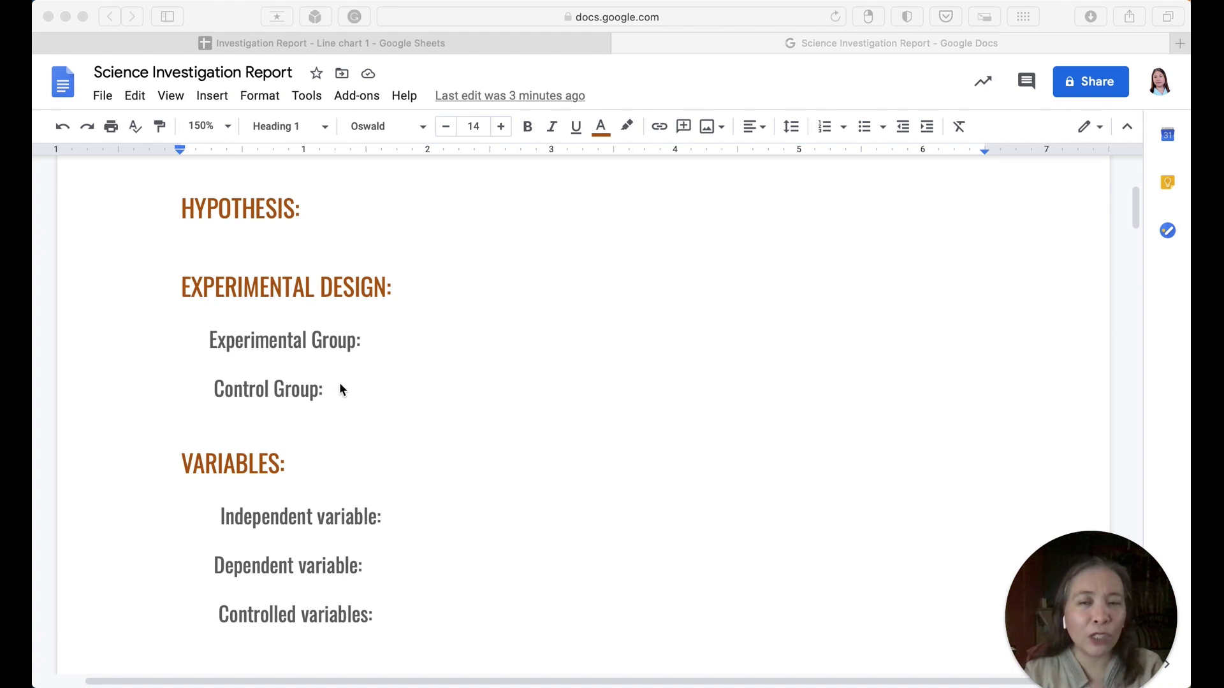
pyautogui.scroll(-5, 404, 508)
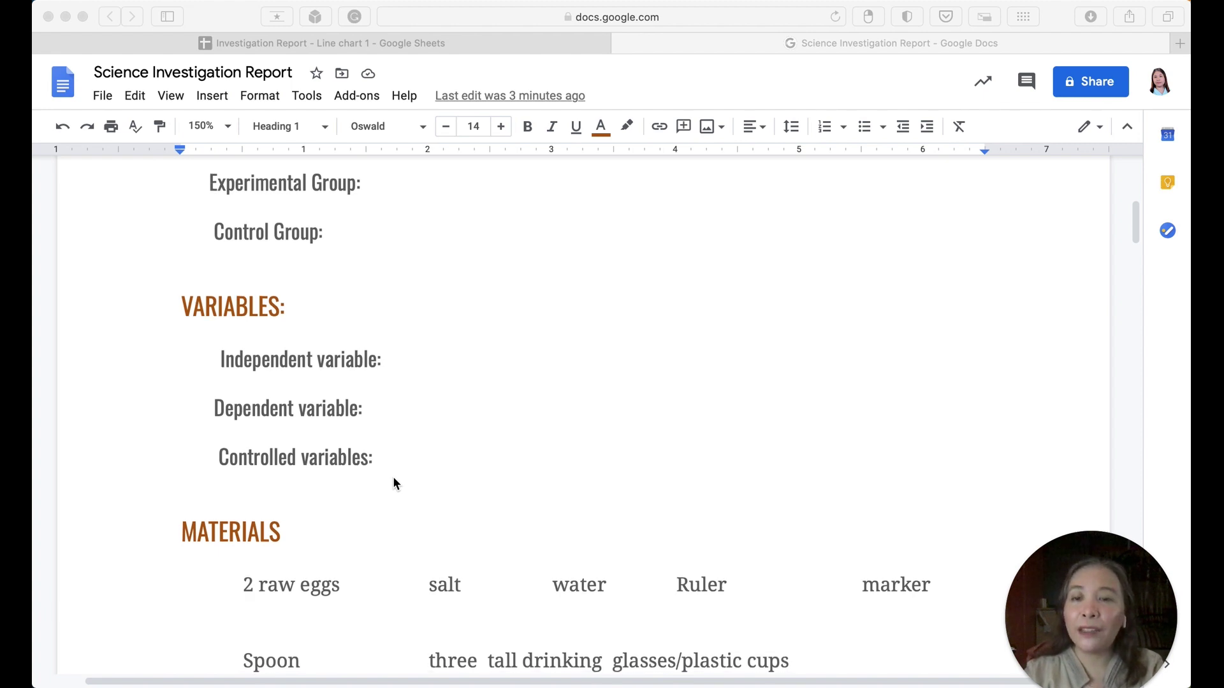
pyautogui.scroll(-7, 393, 483)
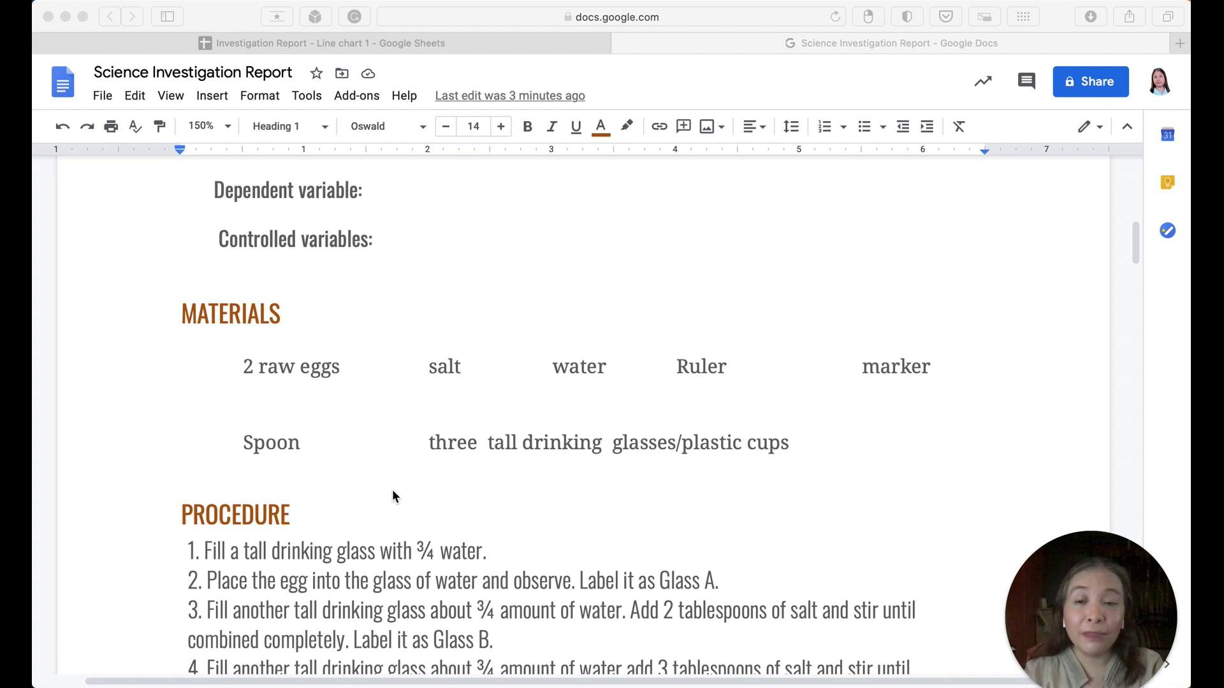
# - Scroll through the Procedure steps to the empty Glass A, B and C Data Collection table
pyautogui.scroll(-4, 392, 490)
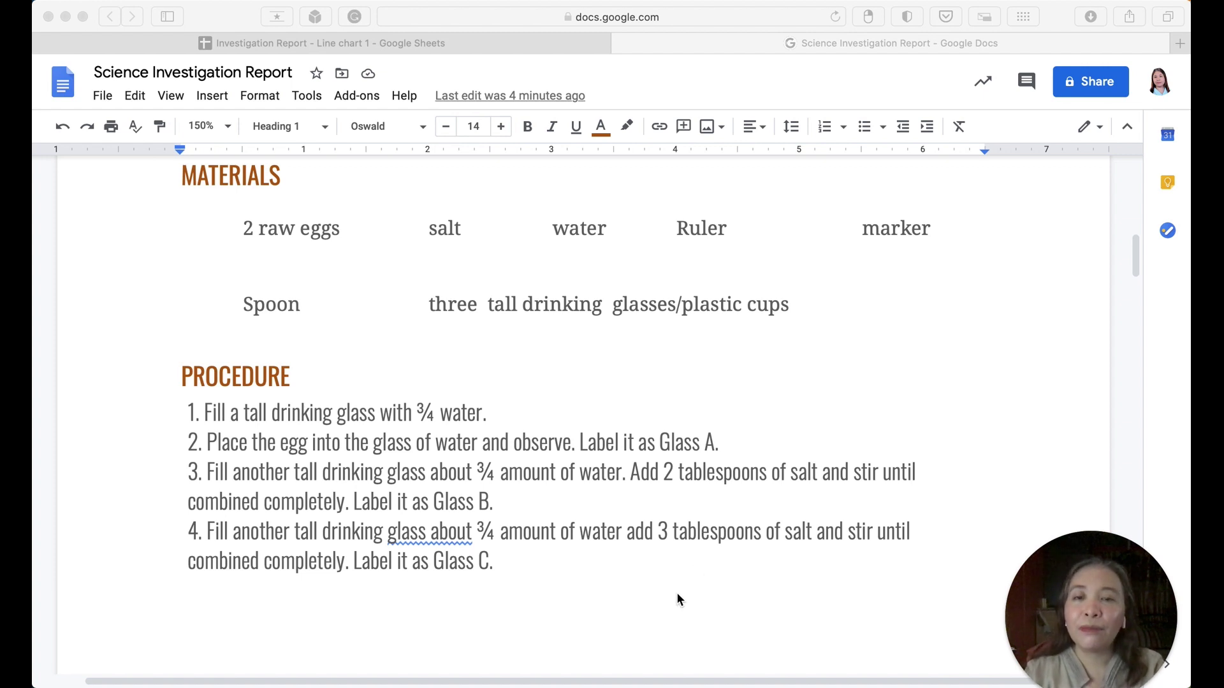
pyautogui.scroll(-2, 678, 595)
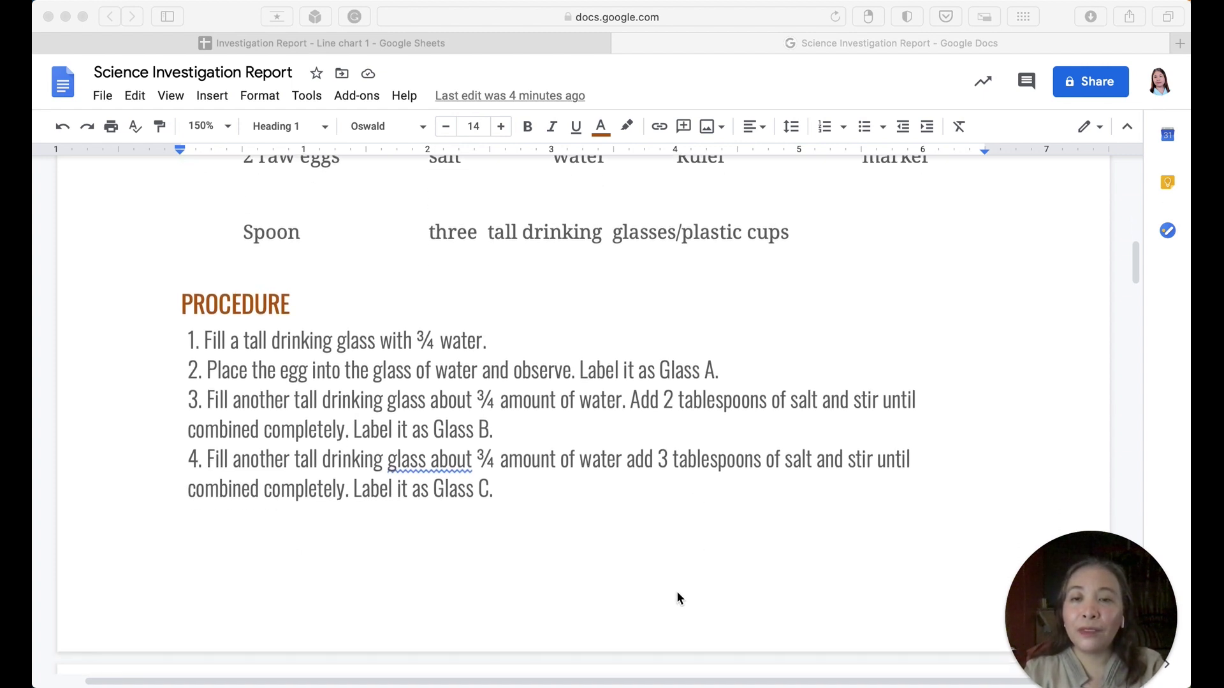
pyautogui.scroll(-2, 677, 596)
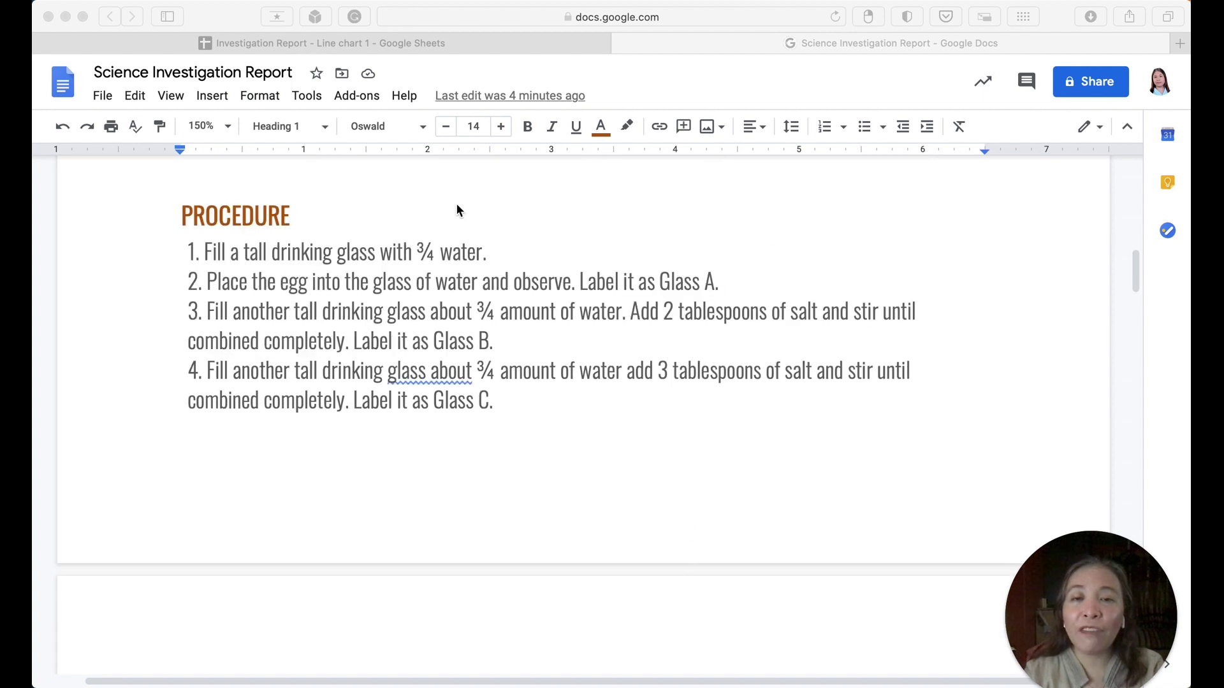
pyautogui.scroll(4, 607, 460)
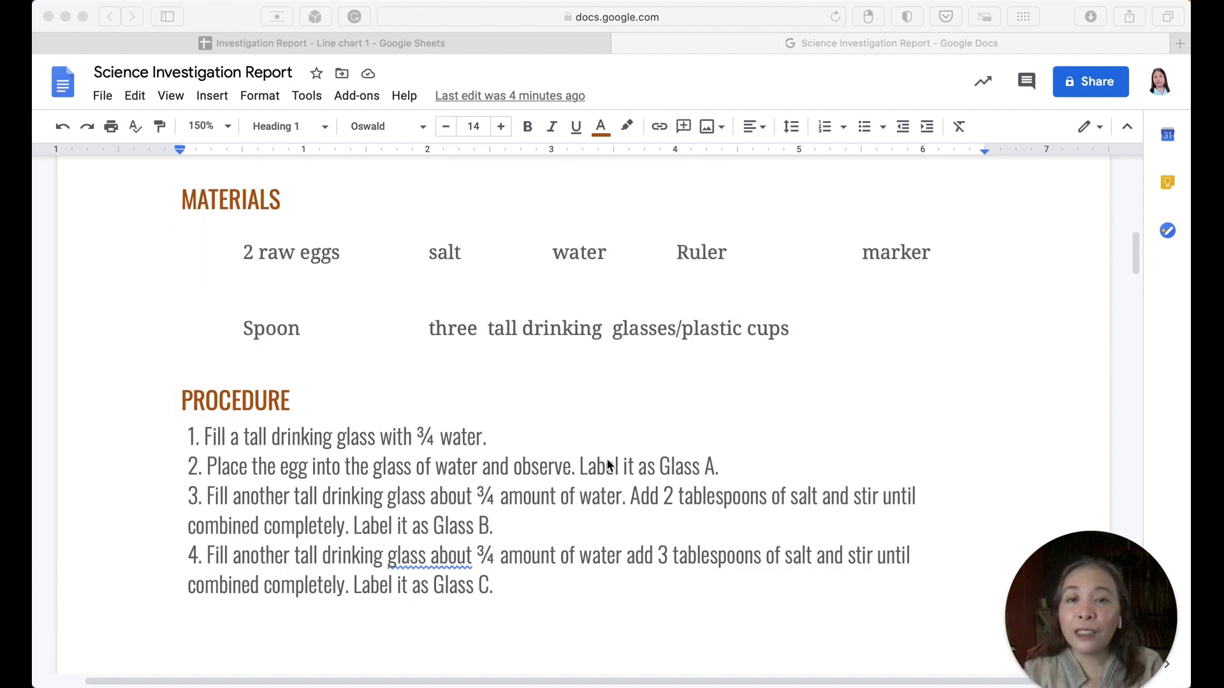
pyautogui.scroll(-4, 607, 465)
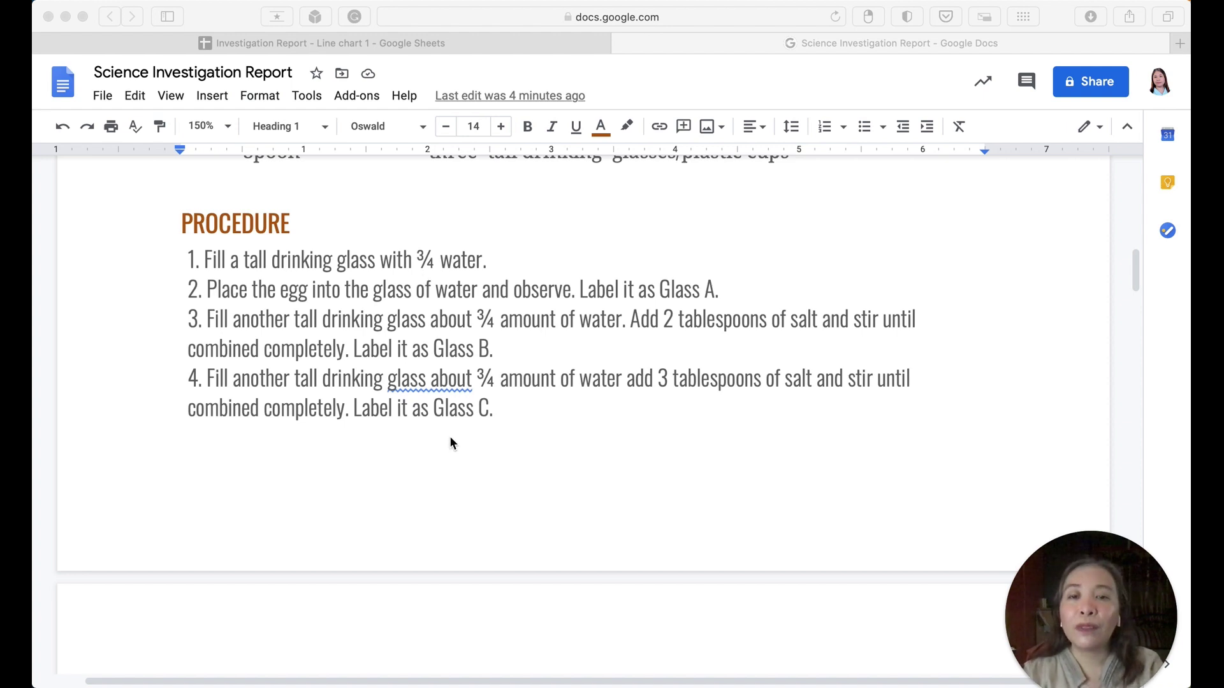
pyautogui.scroll(-10, 450, 436)
pyautogui.scroll(-3, 450, 436)
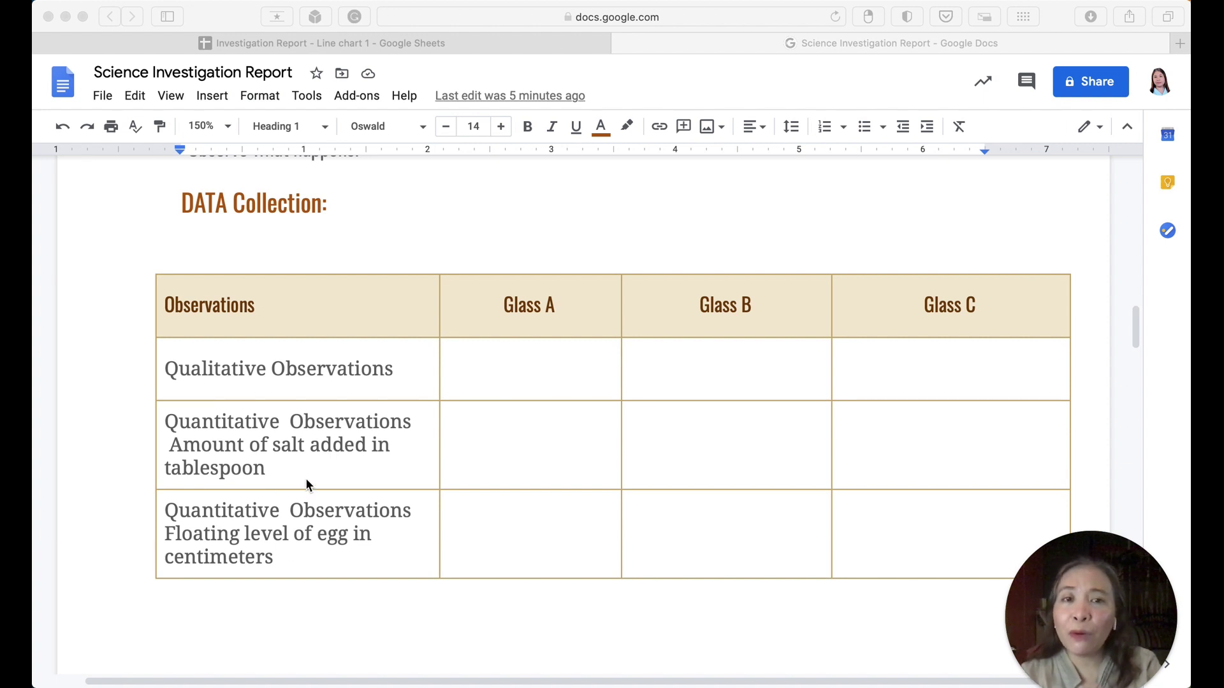
pyautogui.scroll(5, 306, 485)
pyautogui.scroll(6, 306, 485)
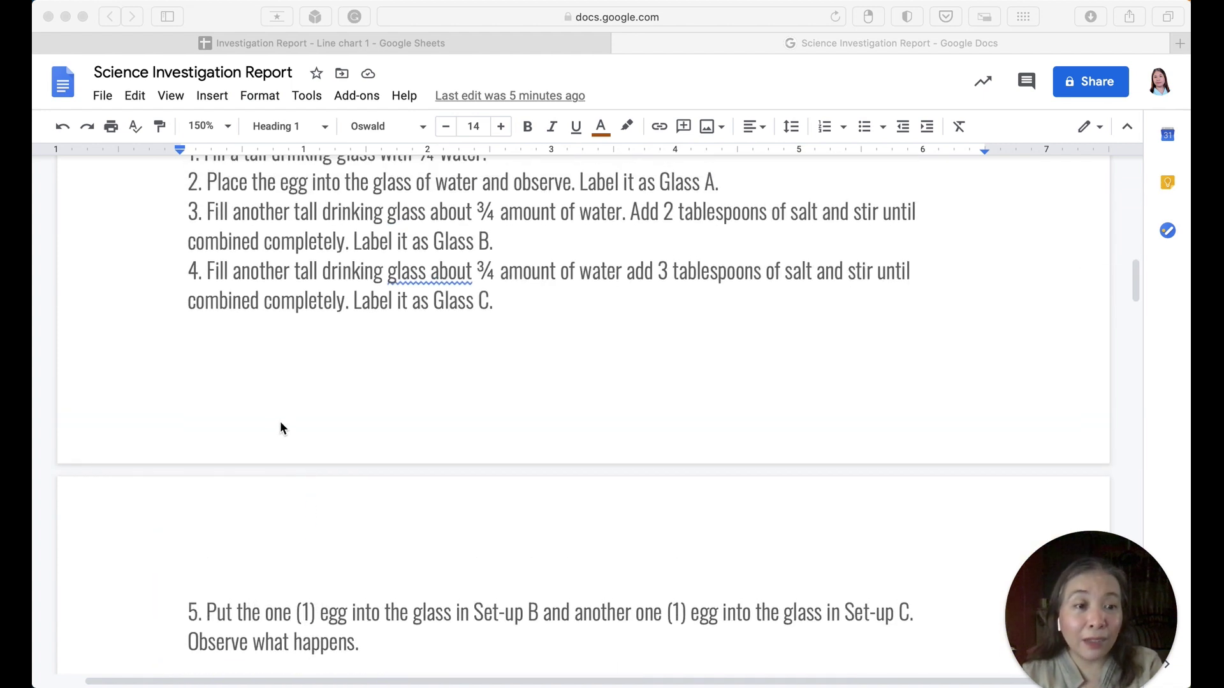
pyautogui.scroll(2, 282, 428)
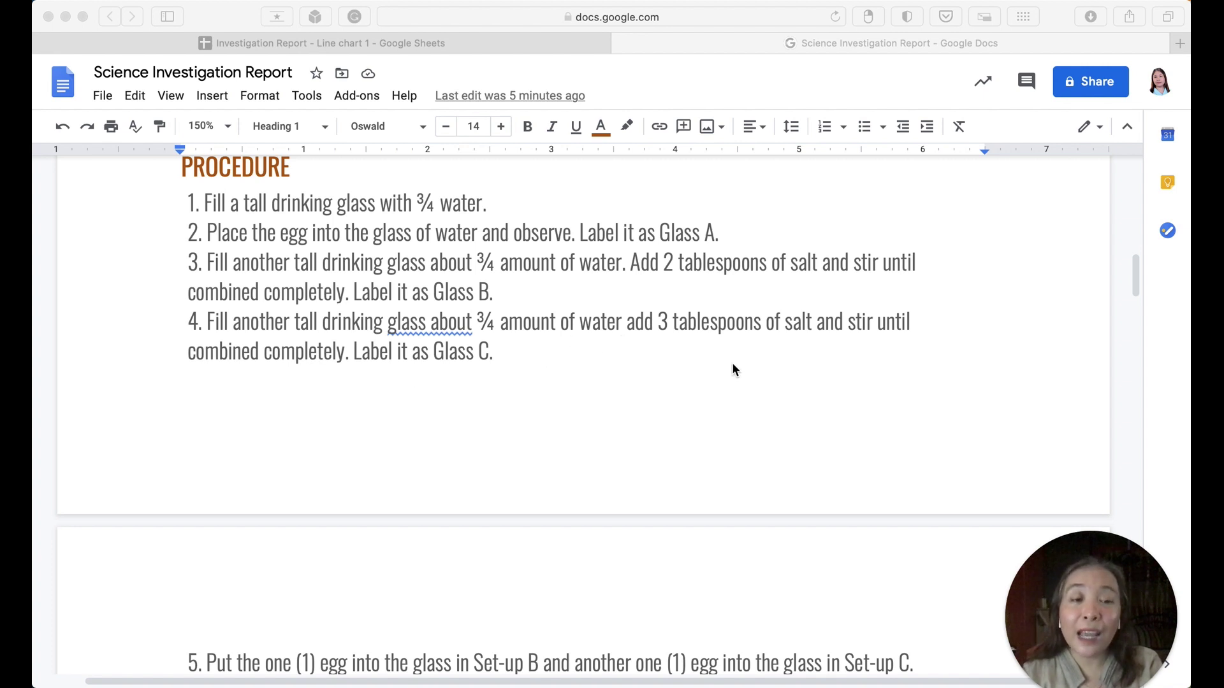
pyautogui.scroll(-4, 694, 445)
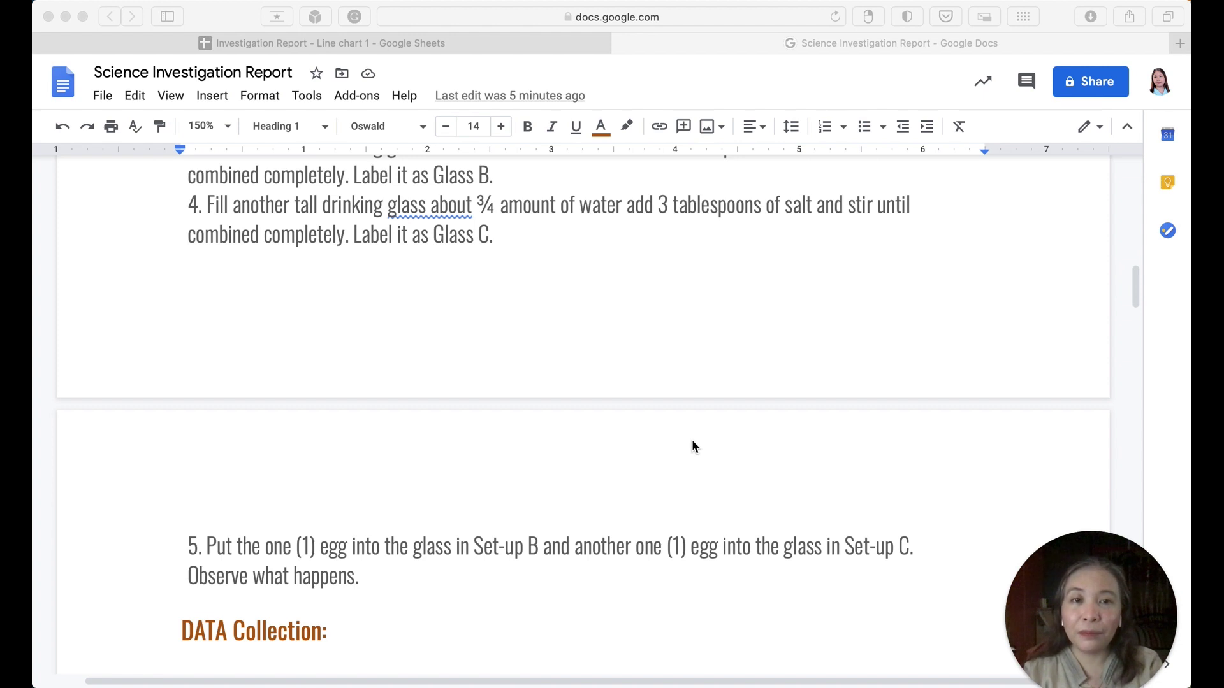
pyautogui.scroll(-6, 695, 446)
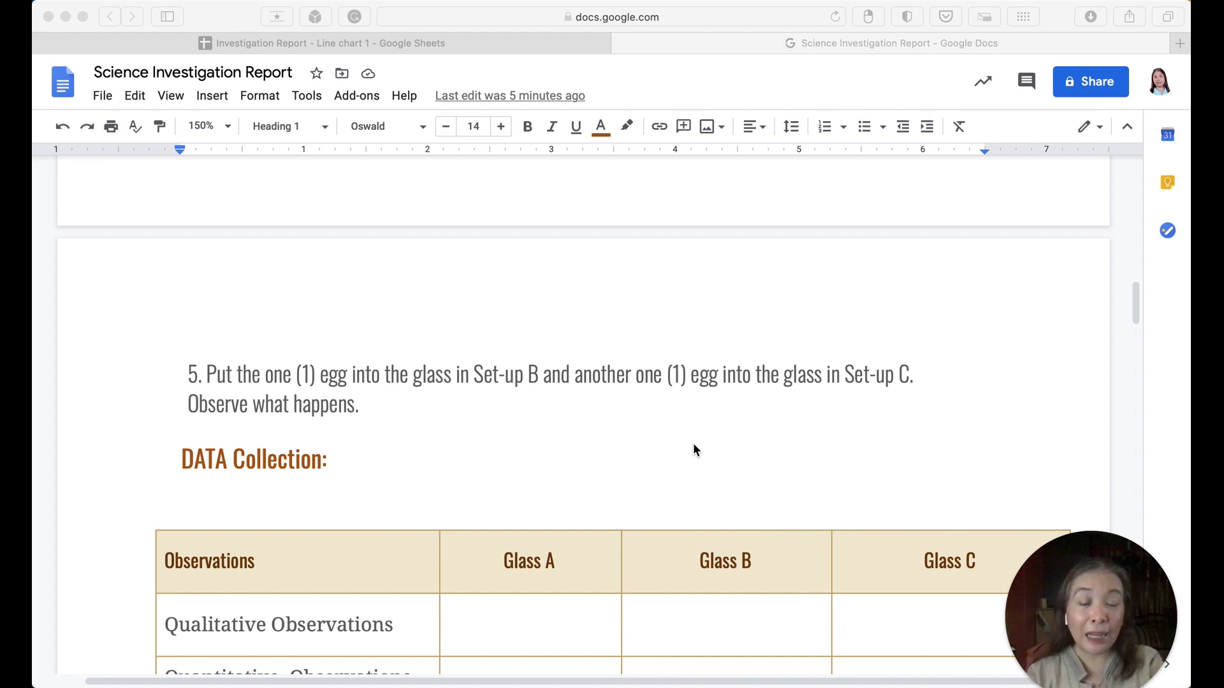
# - Scroll below the observations table to the photo of an egg suspended in water
pyautogui.scroll(-5, 694, 444)
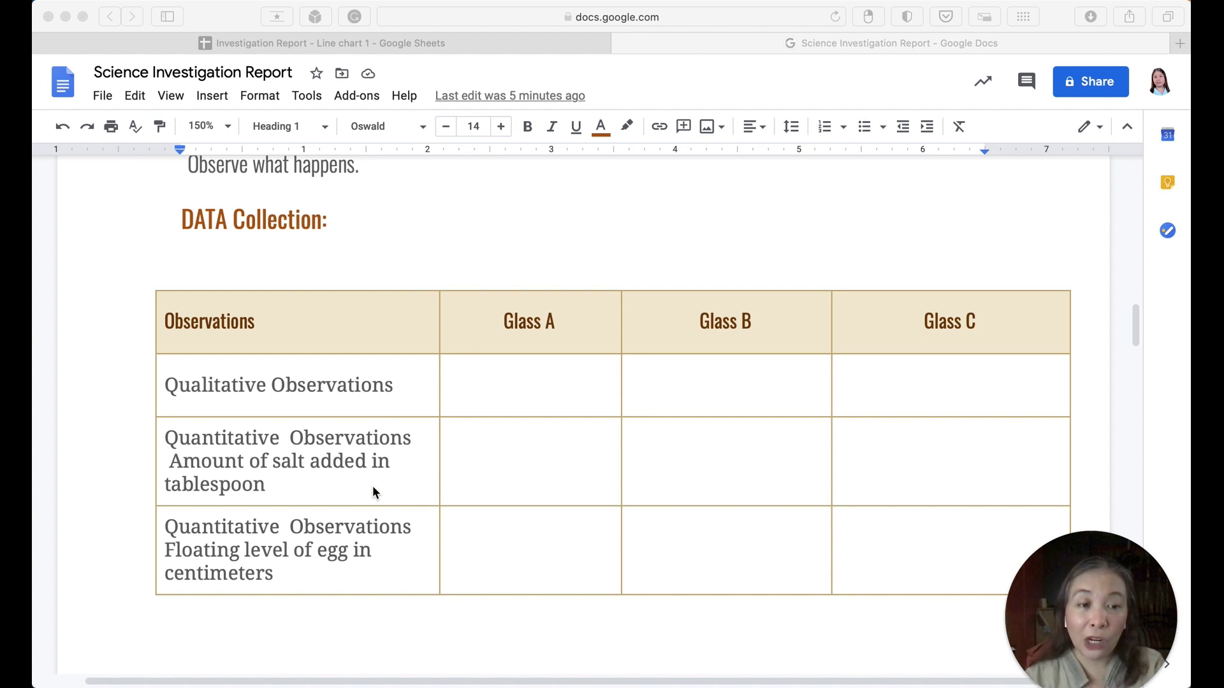
pyautogui.scroll(-3, 374, 484)
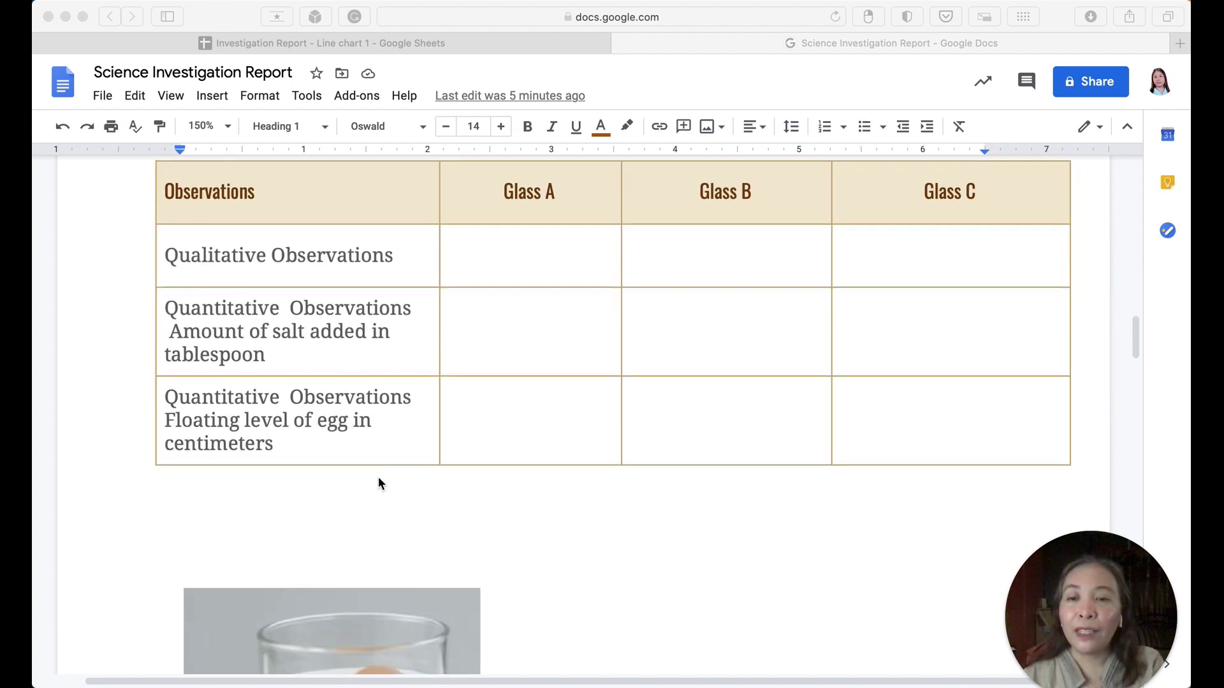
pyautogui.scroll(-1, 378, 483)
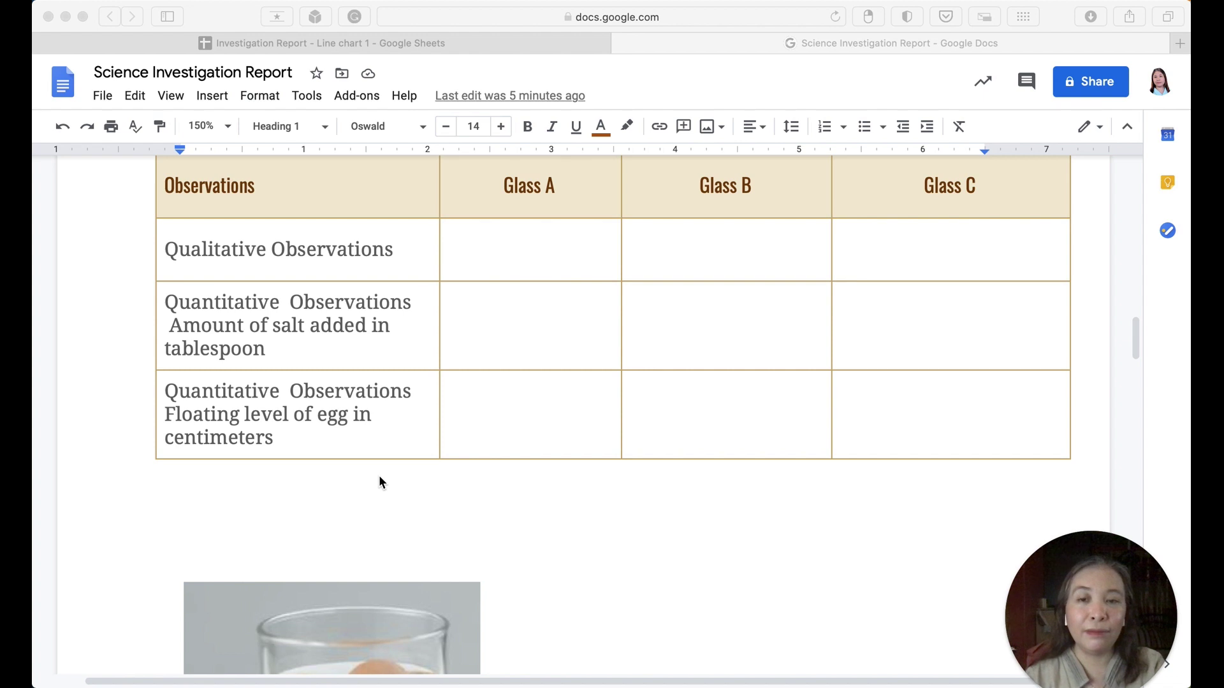
pyautogui.scroll(-7, 380, 472)
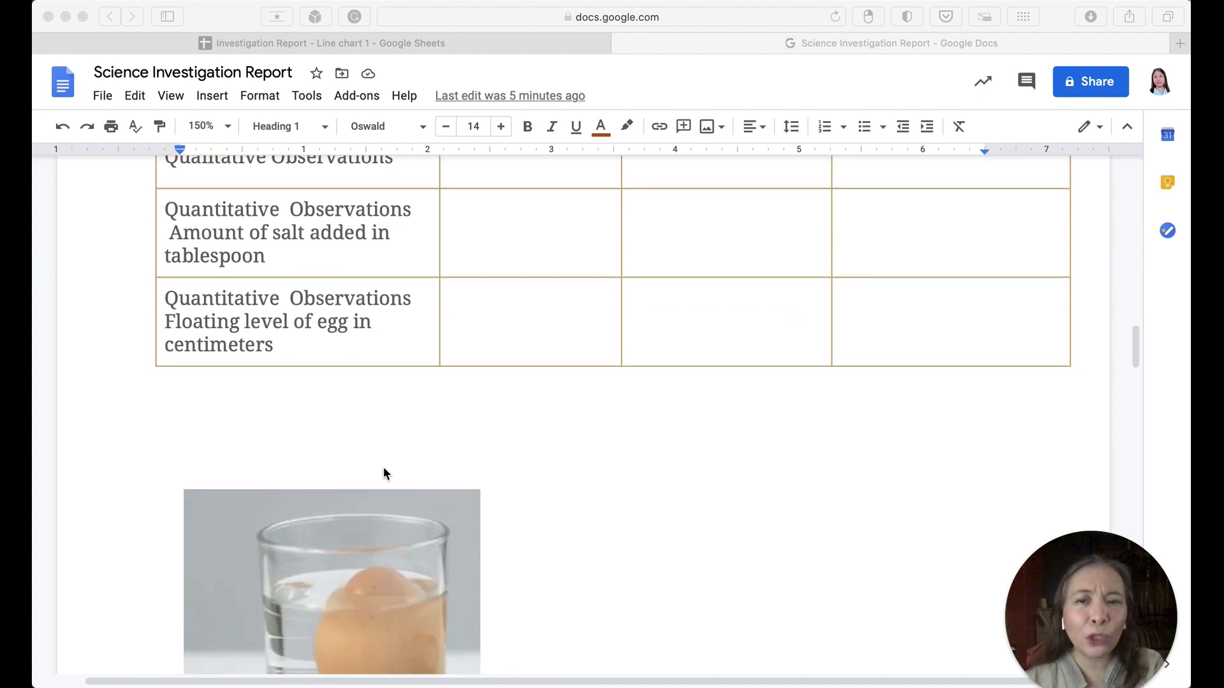
pyautogui.scroll(-2, 384, 472)
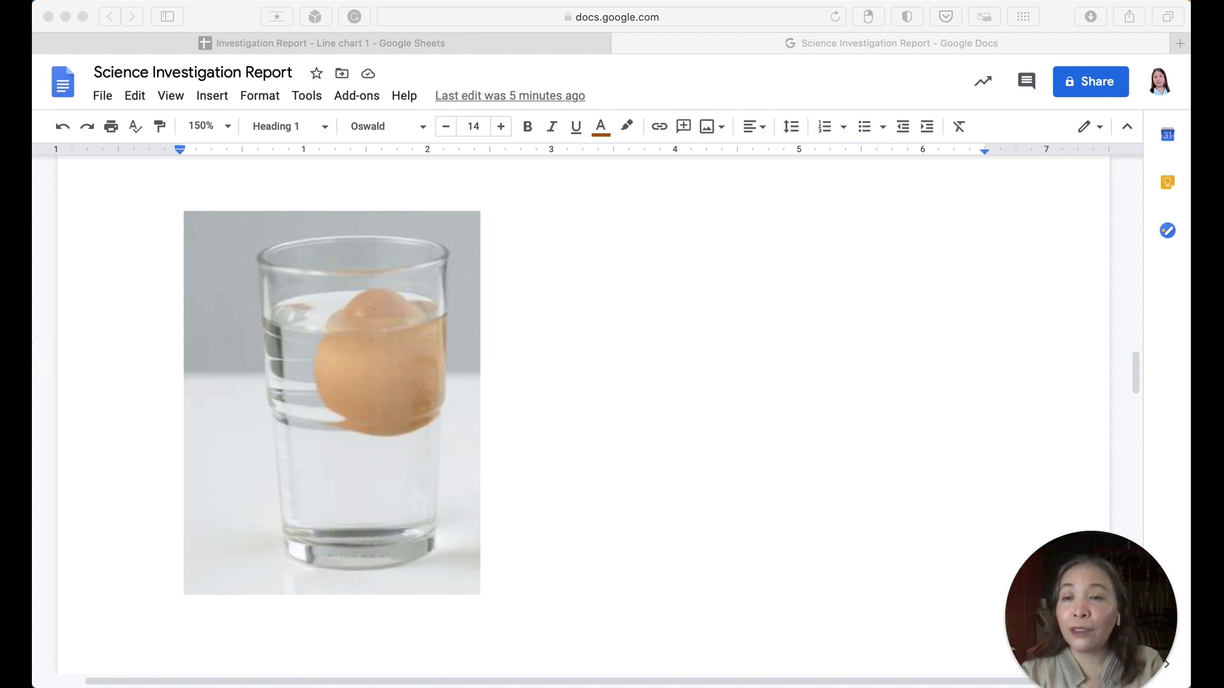
pyautogui.moveTo(33, 408)
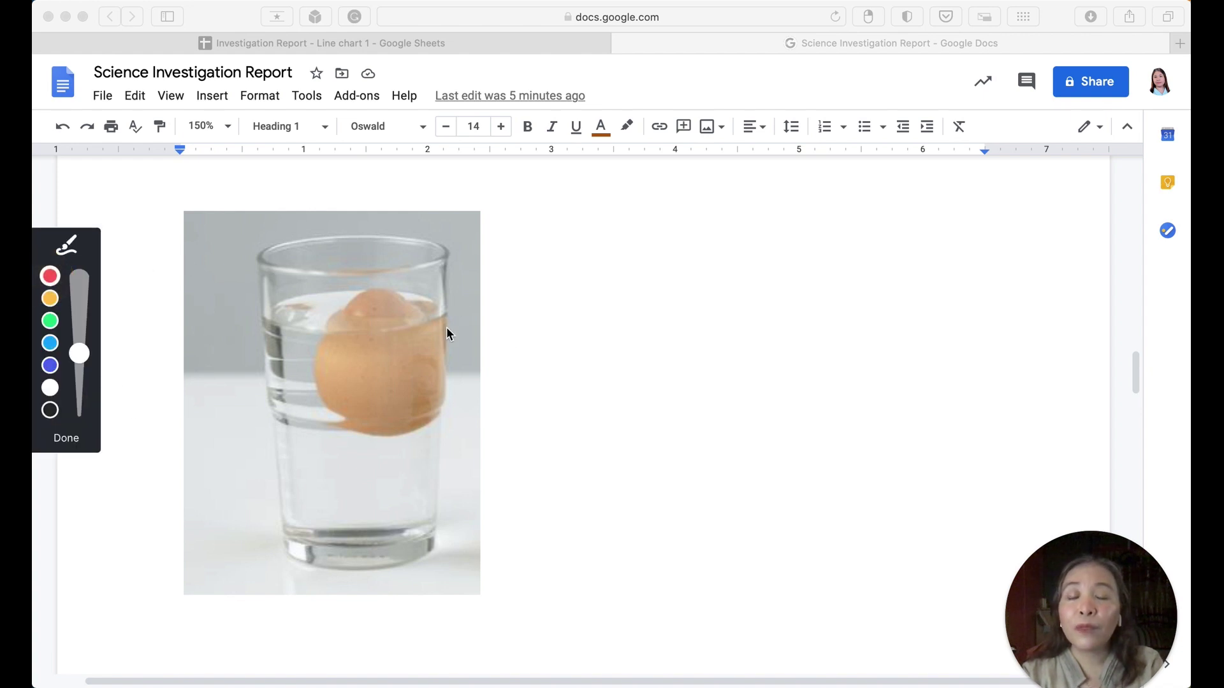
pyautogui.moveTo(411, 296); pyautogui.dragTo(501, 294)
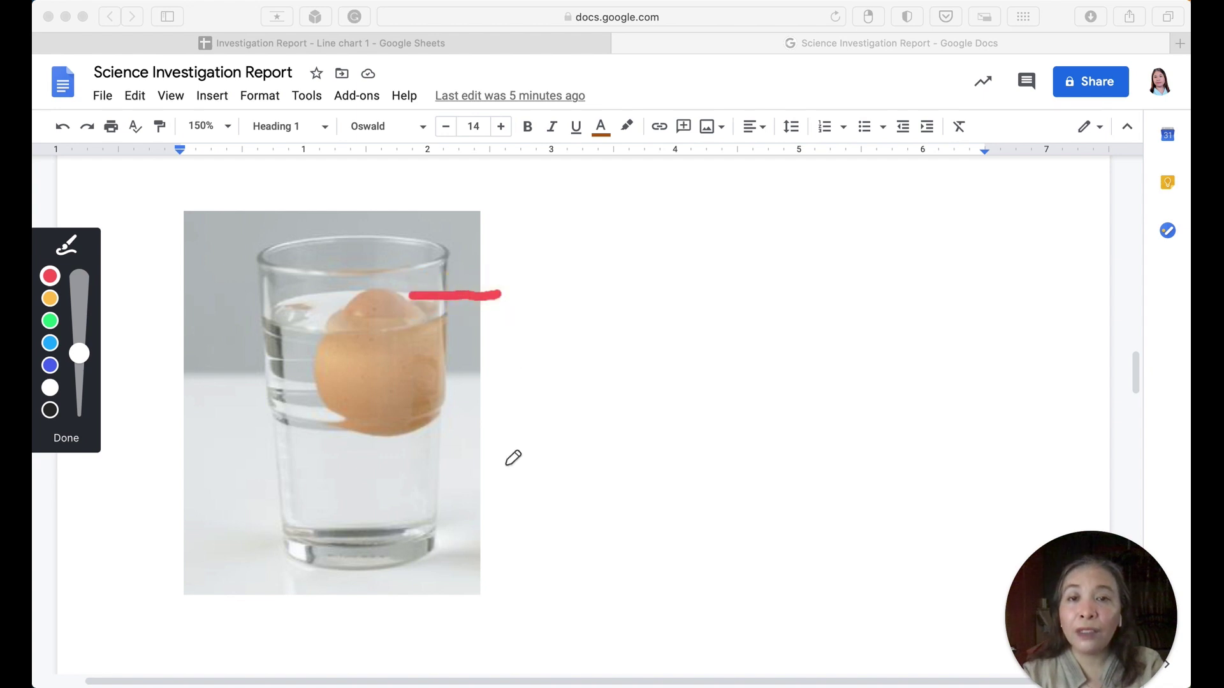
pyautogui.moveTo(416, 560); pyautogui.dragTo(508, 558)
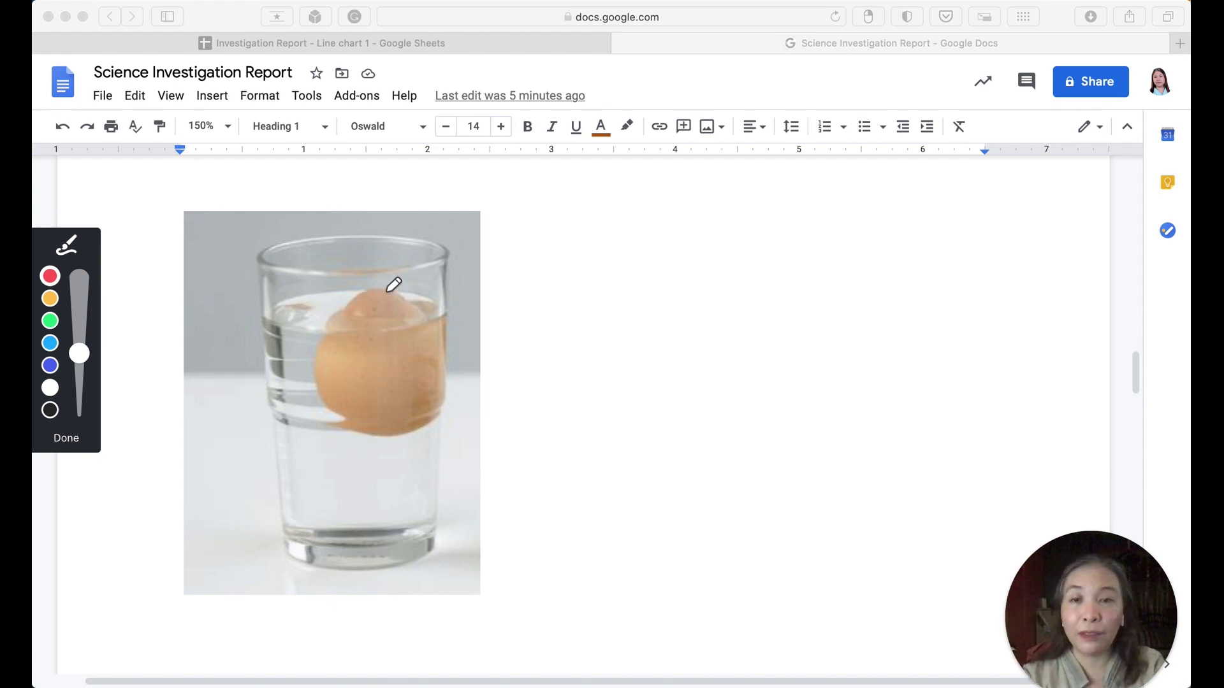
pyautogui.moveTo(382, 293); pyautogui.dragTo(507, 292)
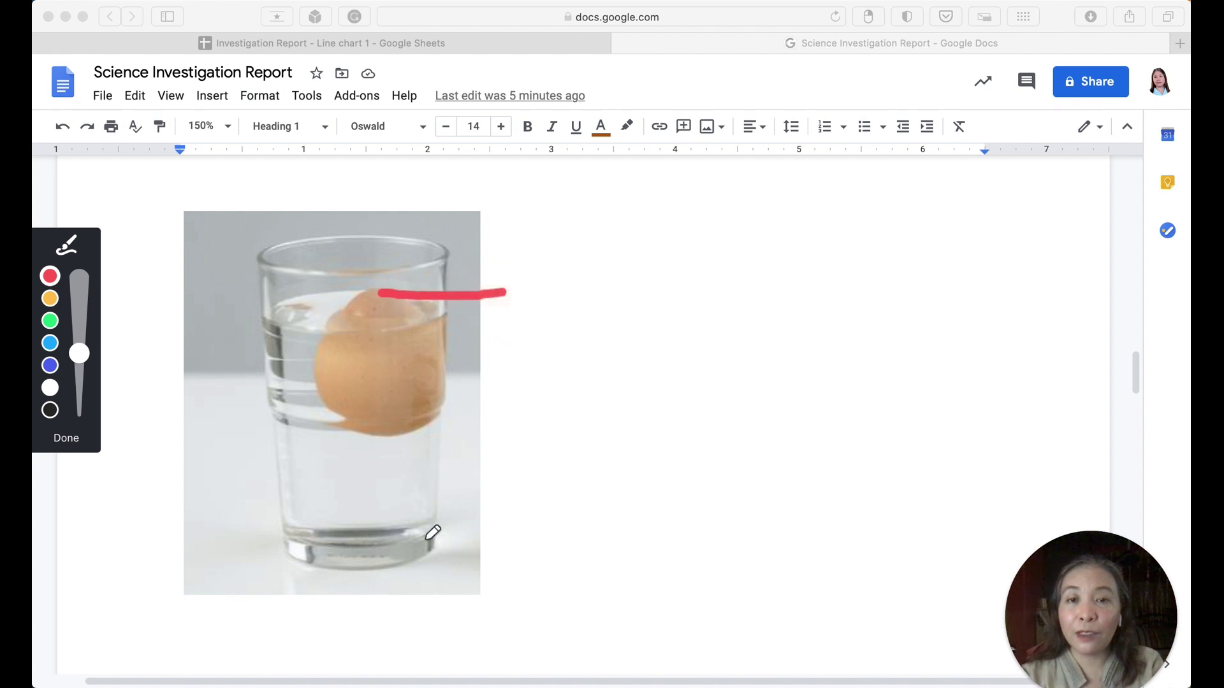
pyautogui.moveTo(399, 544); pyautogui.dragTo(519, 542)
pyautogui.moveTo(505, 293); pyautogui.dragTo(516, 541)
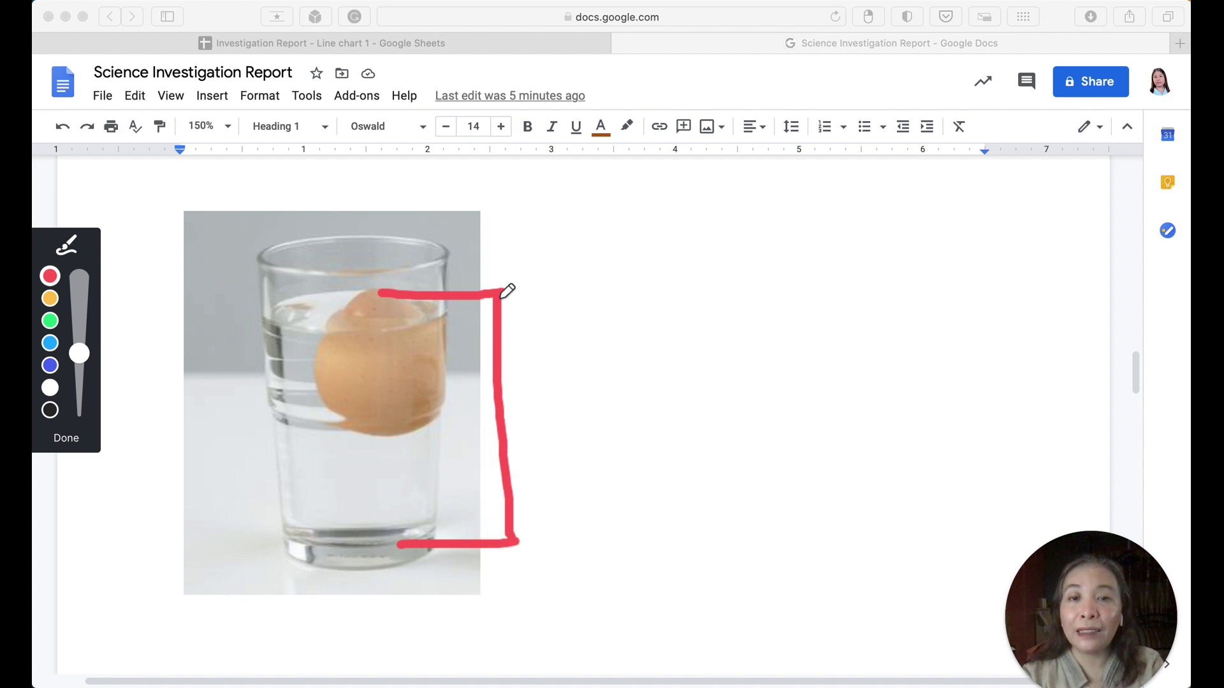
pyautogui.moveTo(498, 298)
pyautogui.mouseDown()
pyautogui.moveTo(490, 309)
pyautogui.moveTo(501, 299)
pyautogui.moveTo(514, 319)
pyautogui.mouseUp()
pyautogui.moveTo(592, 380)
pyautogui.mouseDown()
pyautogui.moveTo(574, 402)
pyautogui.moveTo(599, 408)
pyautogui.moveTo(628, 385)
pyautogui.moveTo(641, 417)
pyautogui.mouseUp()
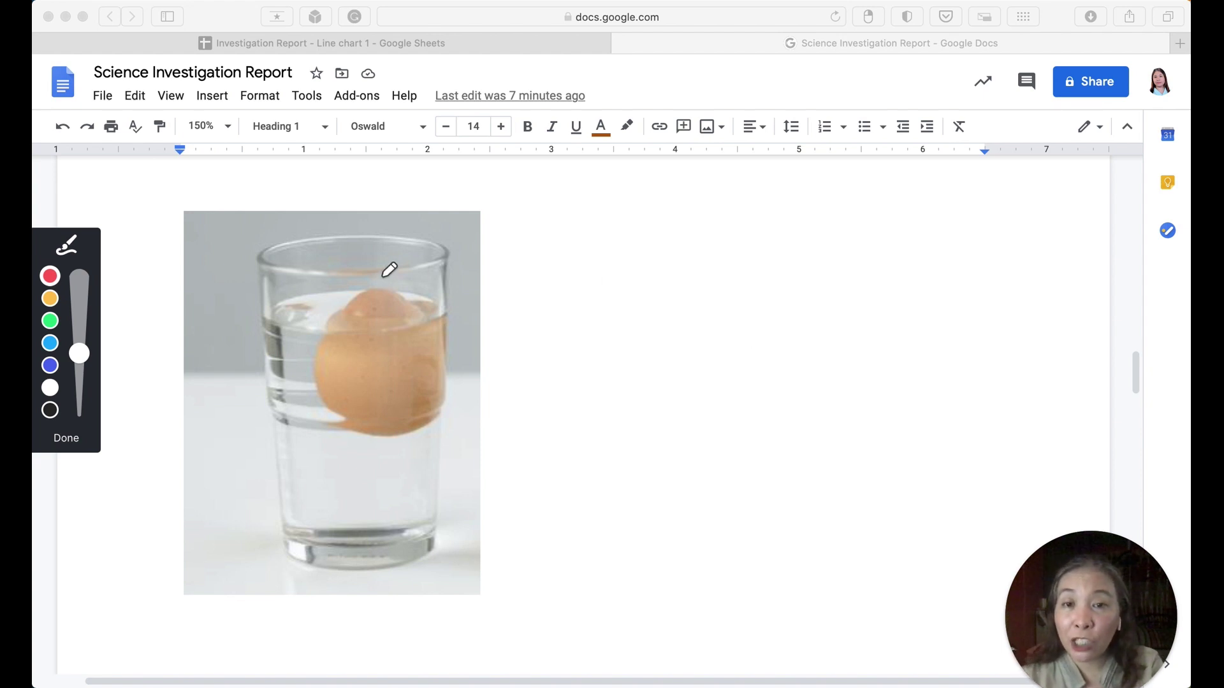
pyautogui.moveTo(371, 288); pyautogui.dragTo(499, 286)
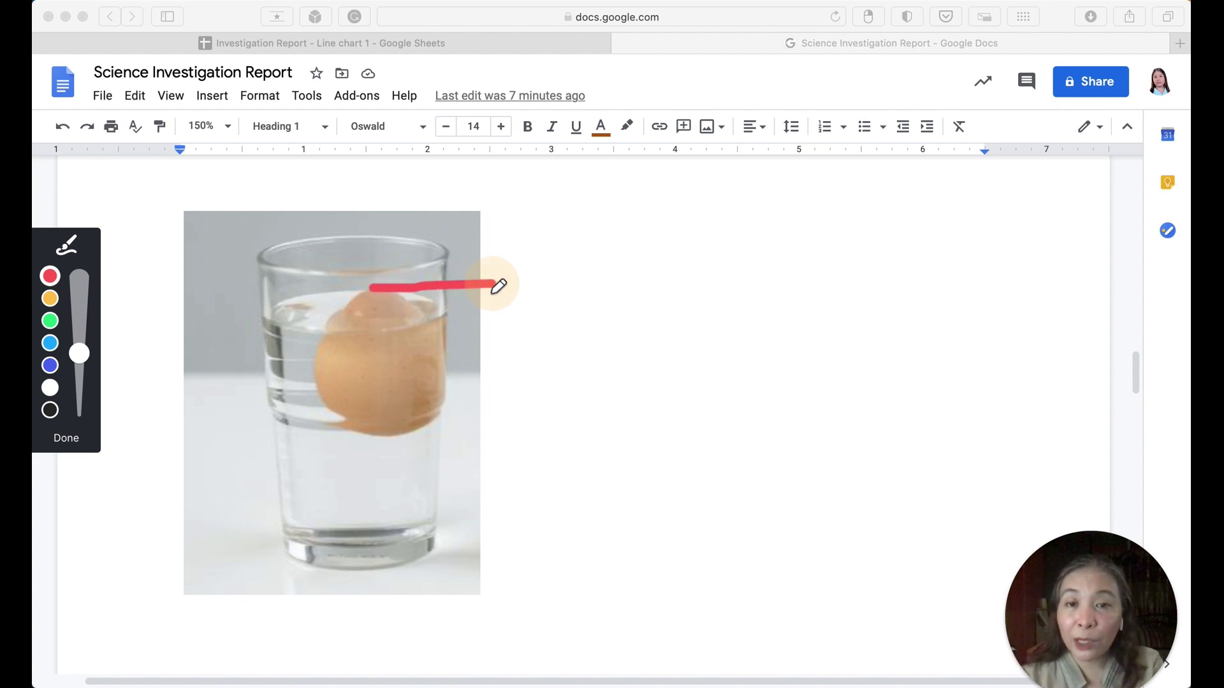
pyautogui.moveTo(381, 560); pyautogui.dragTo(511, 560)
pyautogui.moveTo(473, 284); pyautogui.dragTo(466, 344)
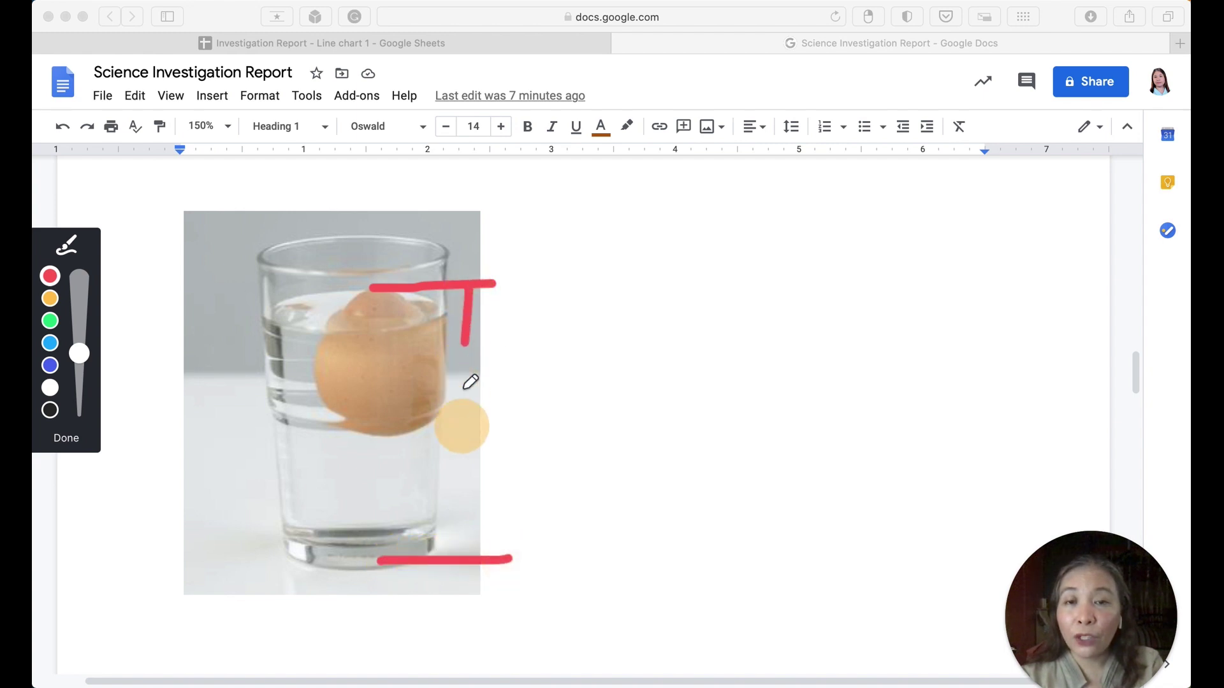
pyautogui.moveTo(465, 388); pyautogui.dragTo(462, 559)
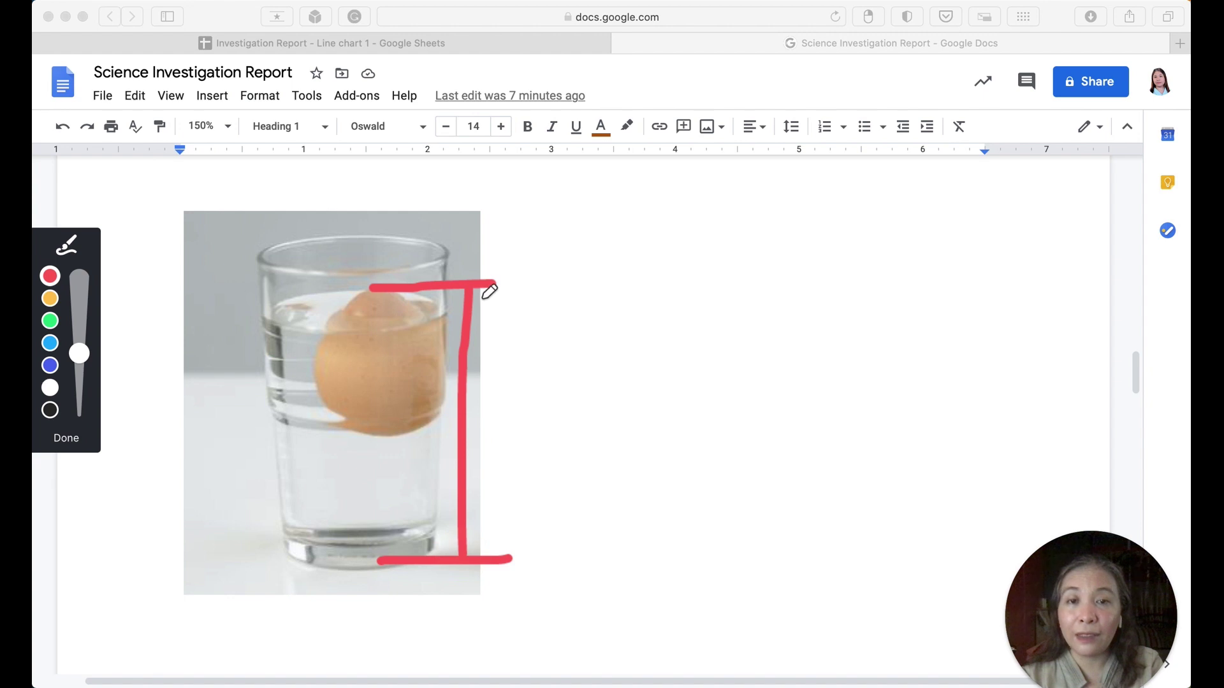
pyautogui.moveTo(536, 323)
pyautogui.mouseDown()
pyautogui.moveTo(514, 353)
pyautogui.moveTo(565, 369)
pyautogui.moveTo(614, 342)
pyautogui.moveTo(598, 369)
pyautogui.moveTo(646, 370)
pyautogui.mouseUp()
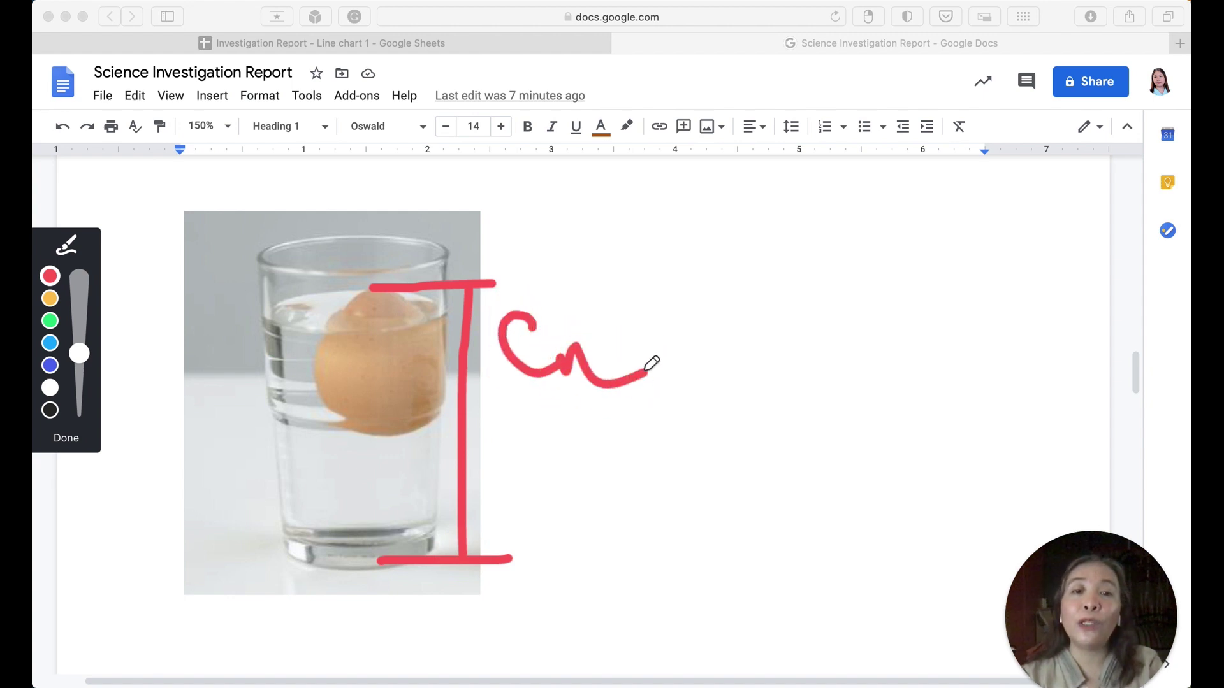
pyautogui.moveTo(645, 303)
pyautogui.mouseDown()
pyautogui.moveTo(576, 316)
pyautogui.moveTo(663, 350)
pyautogui.mouseUp()
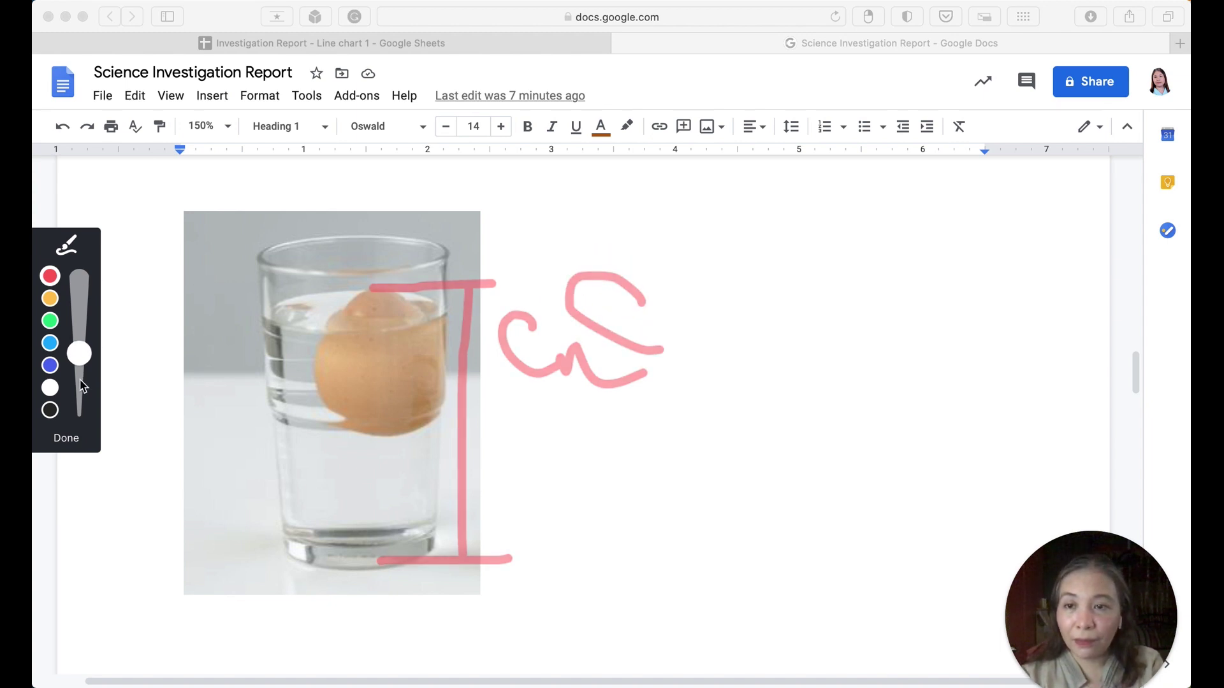
pyautogui.click(74, 438)
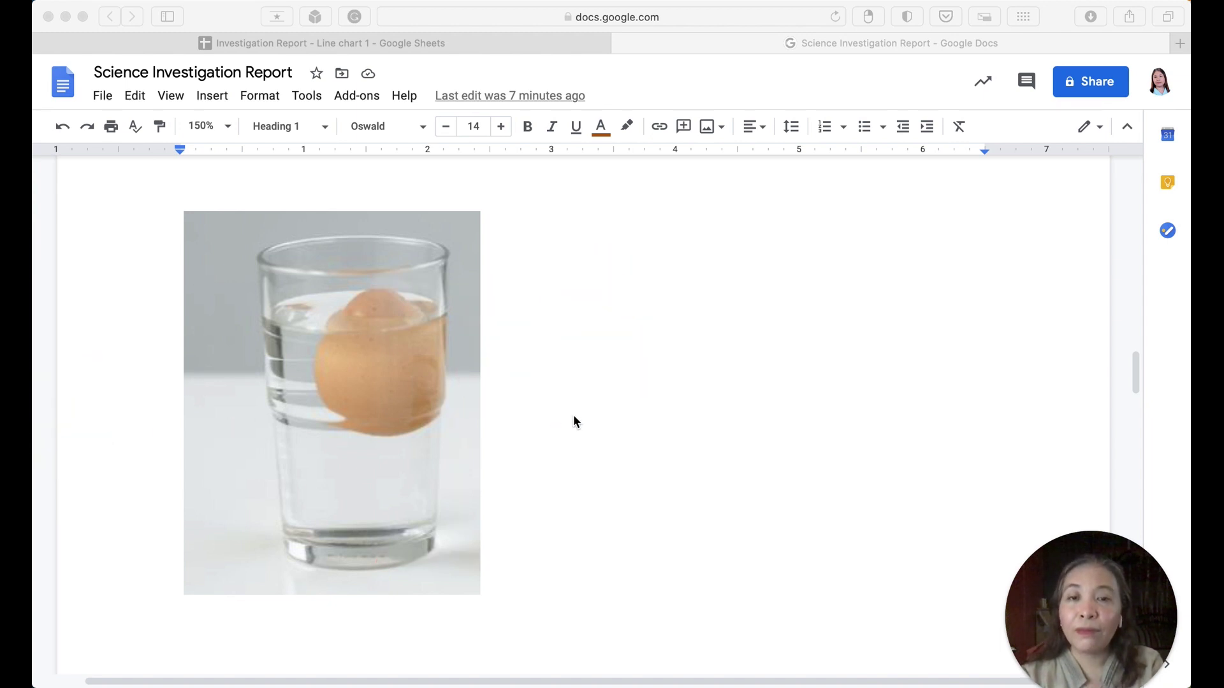
# - Scroll down to review the Points scored results chart, then back up to the observations table
pyautogui.scroll(-5, 573, 421)
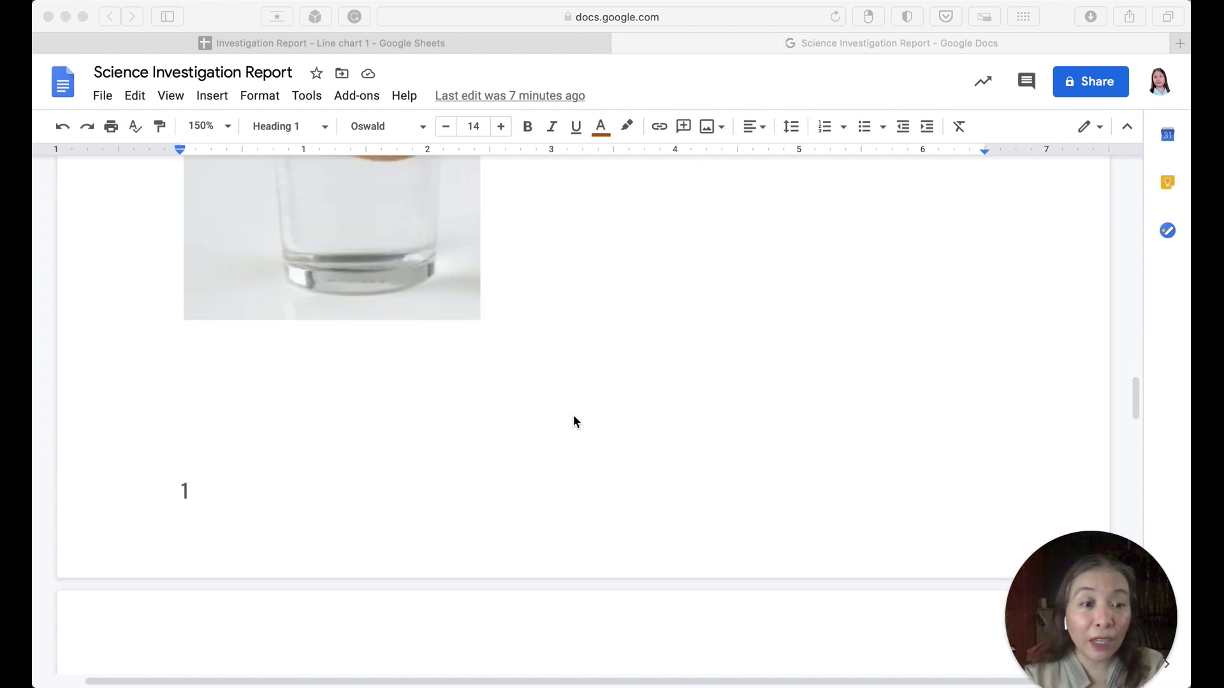
pyautogui.scroll(-10, 574, 420)
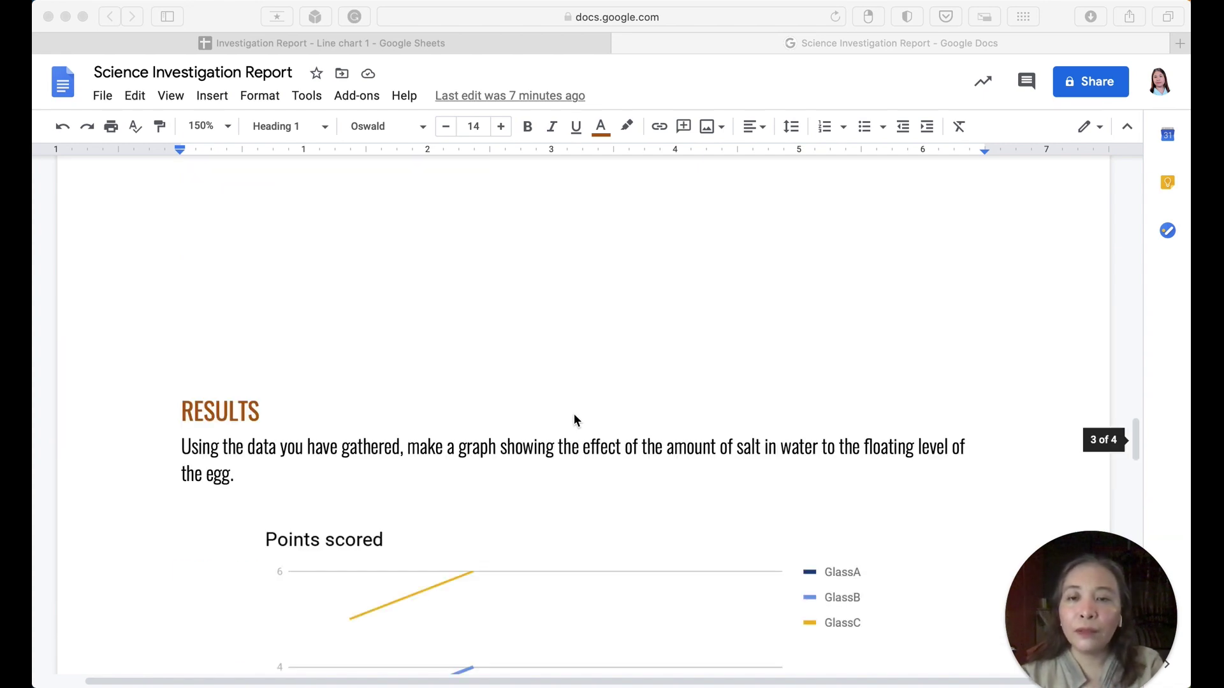
pyautogui.scroll(-3, 574, 415)
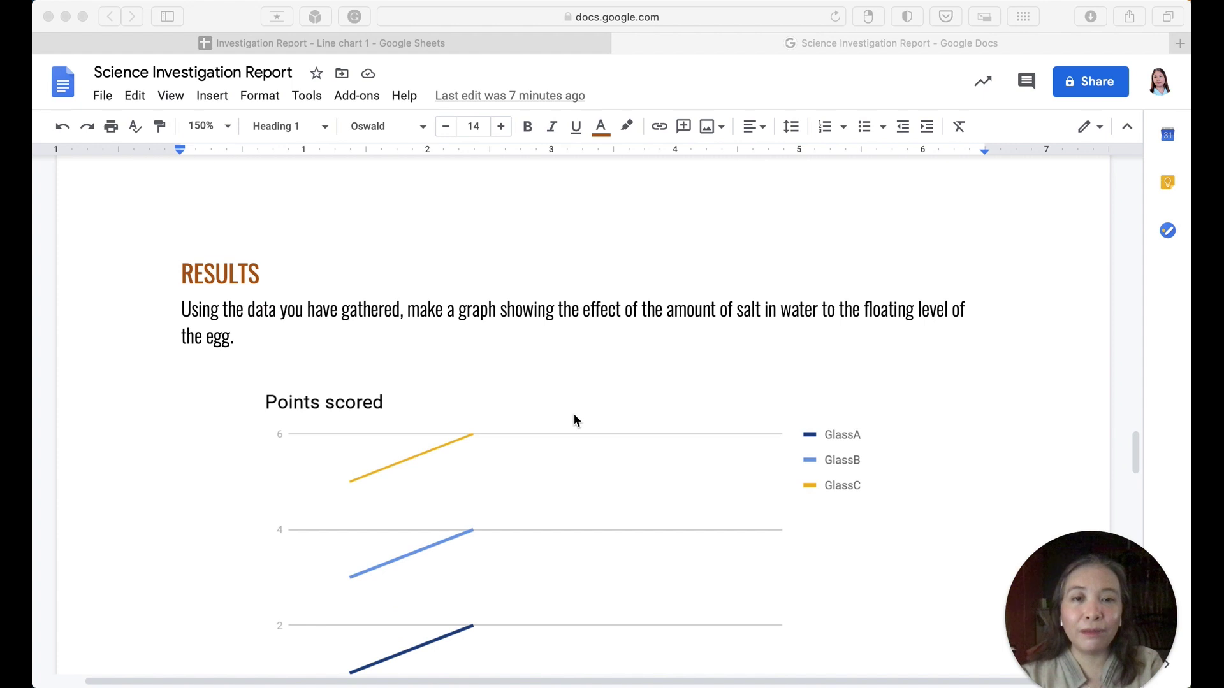
pyautogui.scroll(-1, 574, 421)
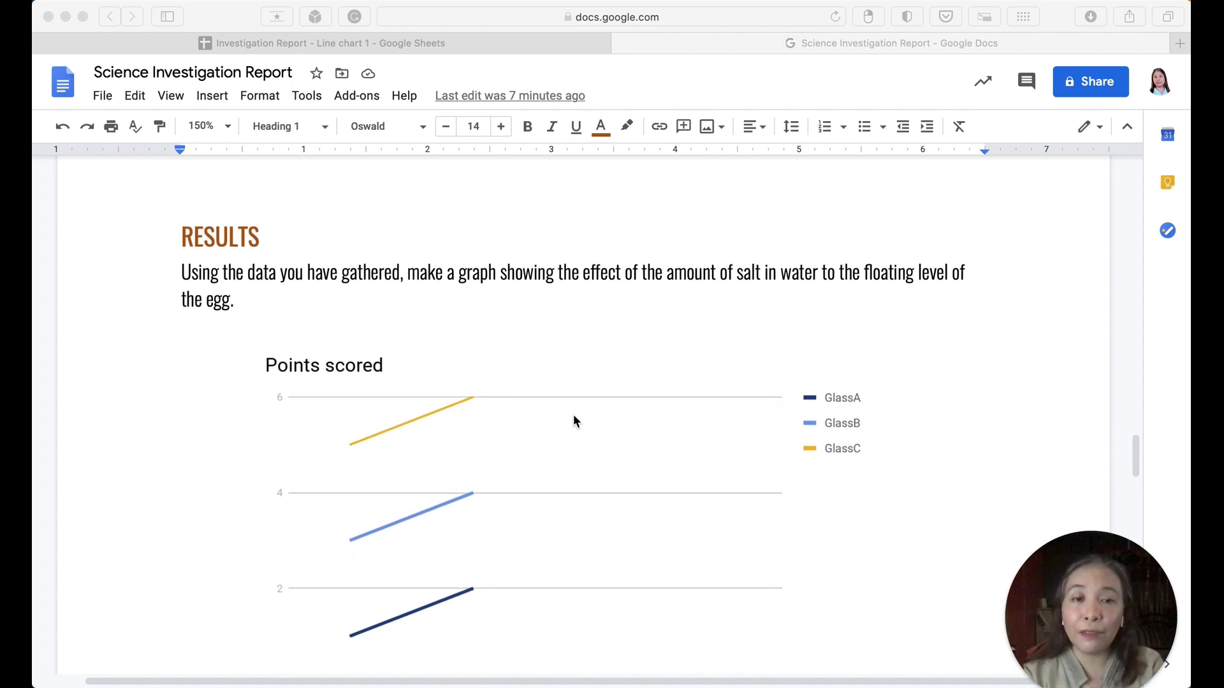
pyautogui.scroll(-1, 577, 420)
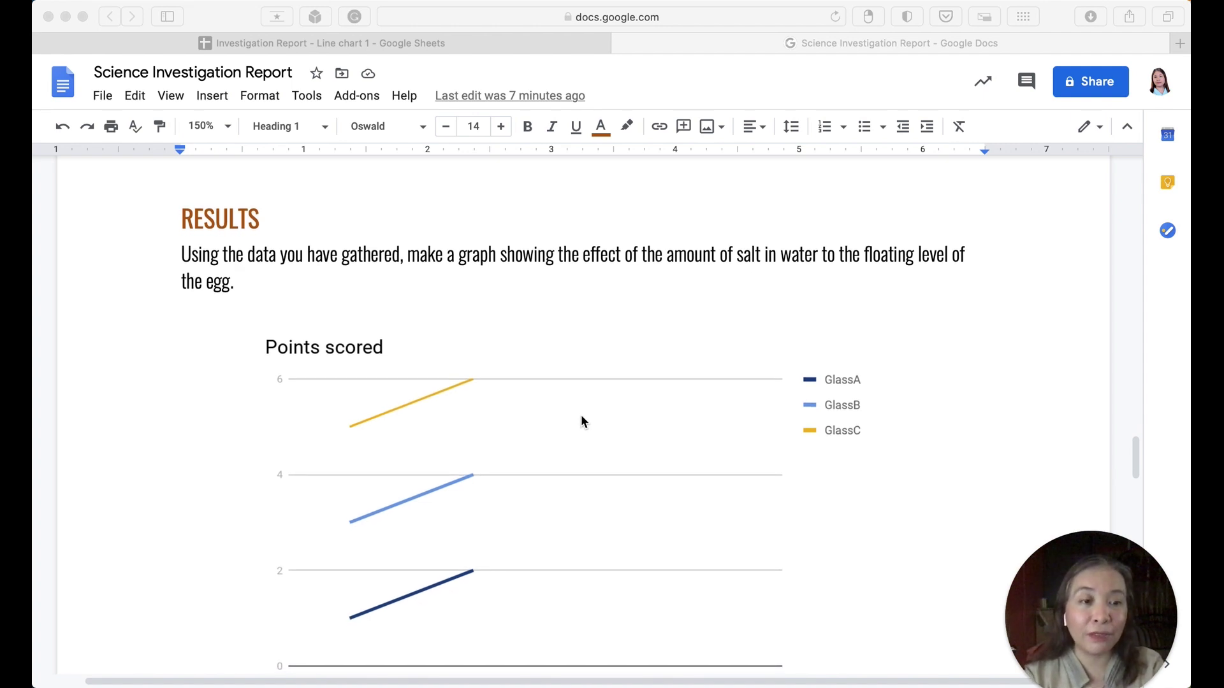
pyautogui.scroll(-1, 605, 417)
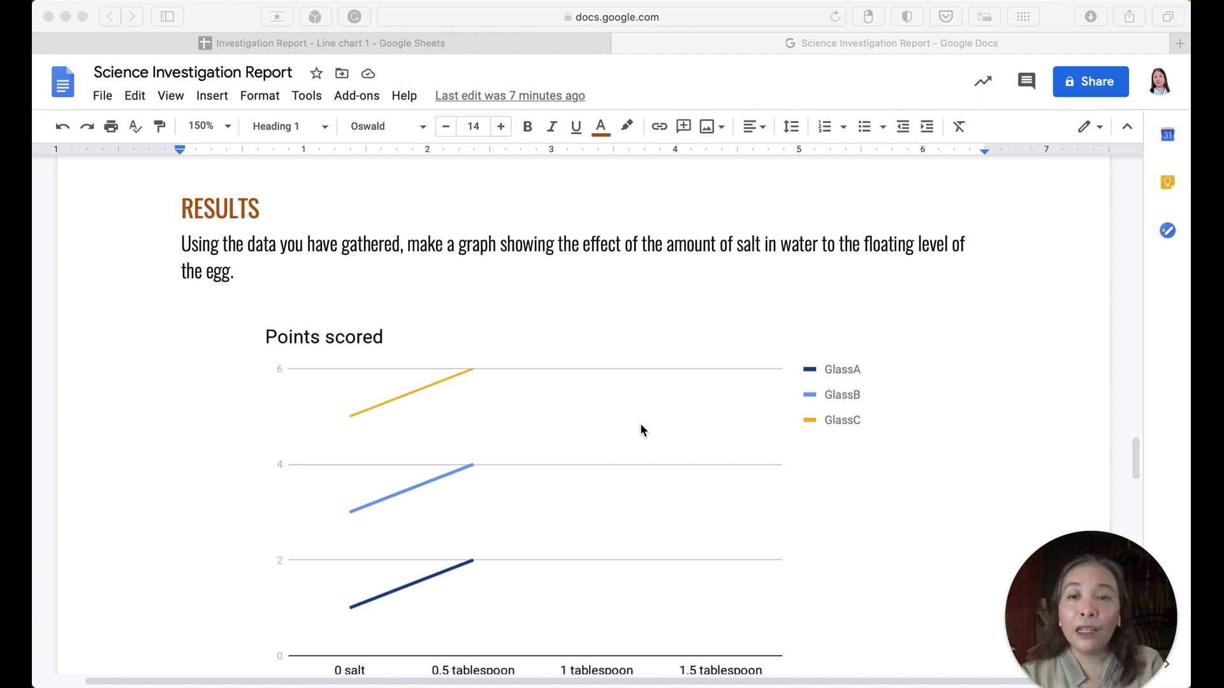
pyautogui.scroll(-1, 640, 425)
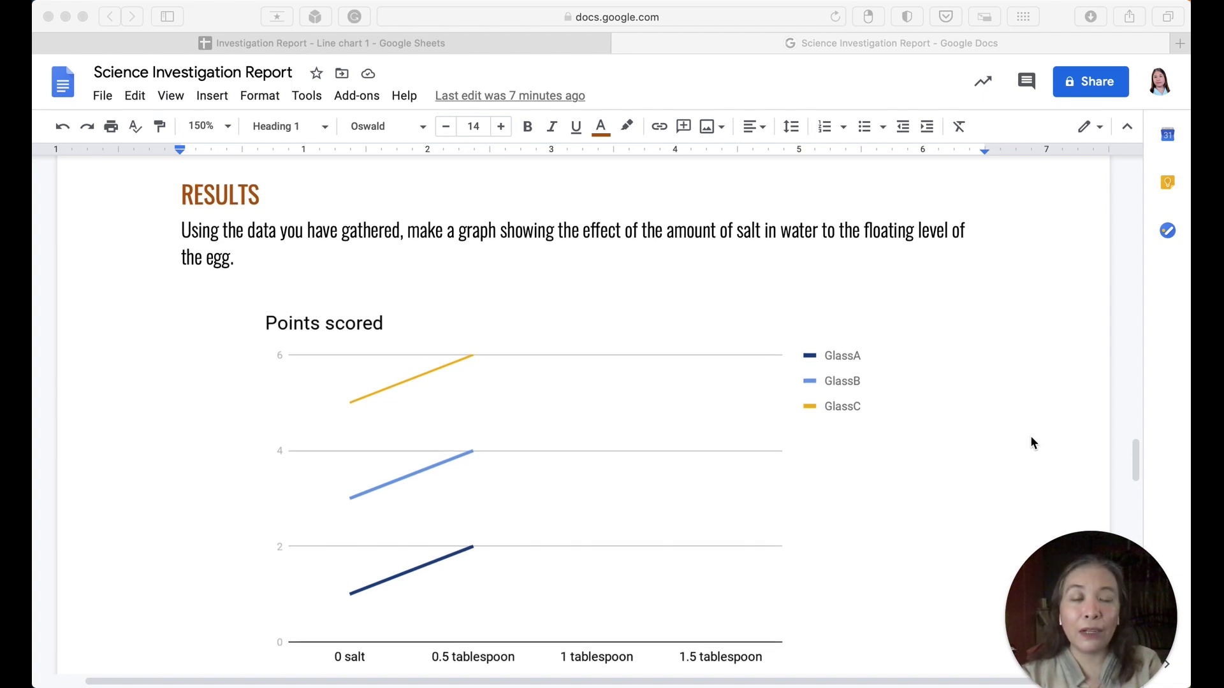
pyautogui.scroll(5, 648, 421)
pyautogui.scroll(10, 649, 421)
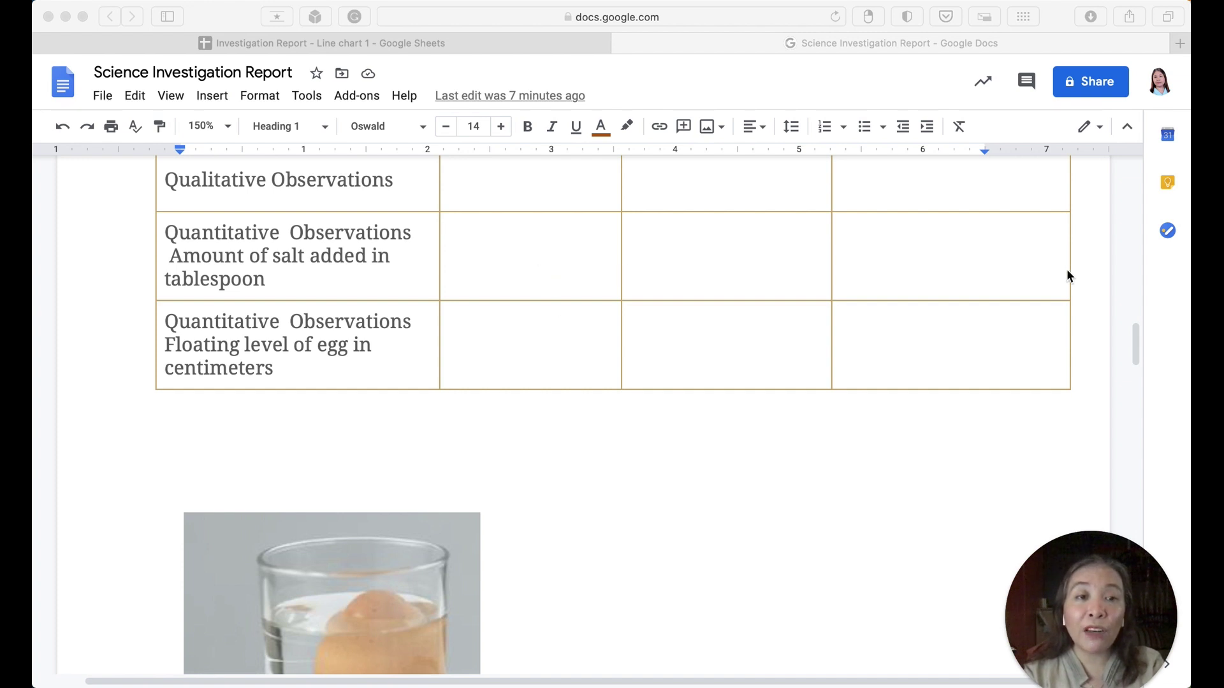
# - Scroll up to show the observations table's Glass A, B and C header row
pyautogui.scroll(3, 633, 365)
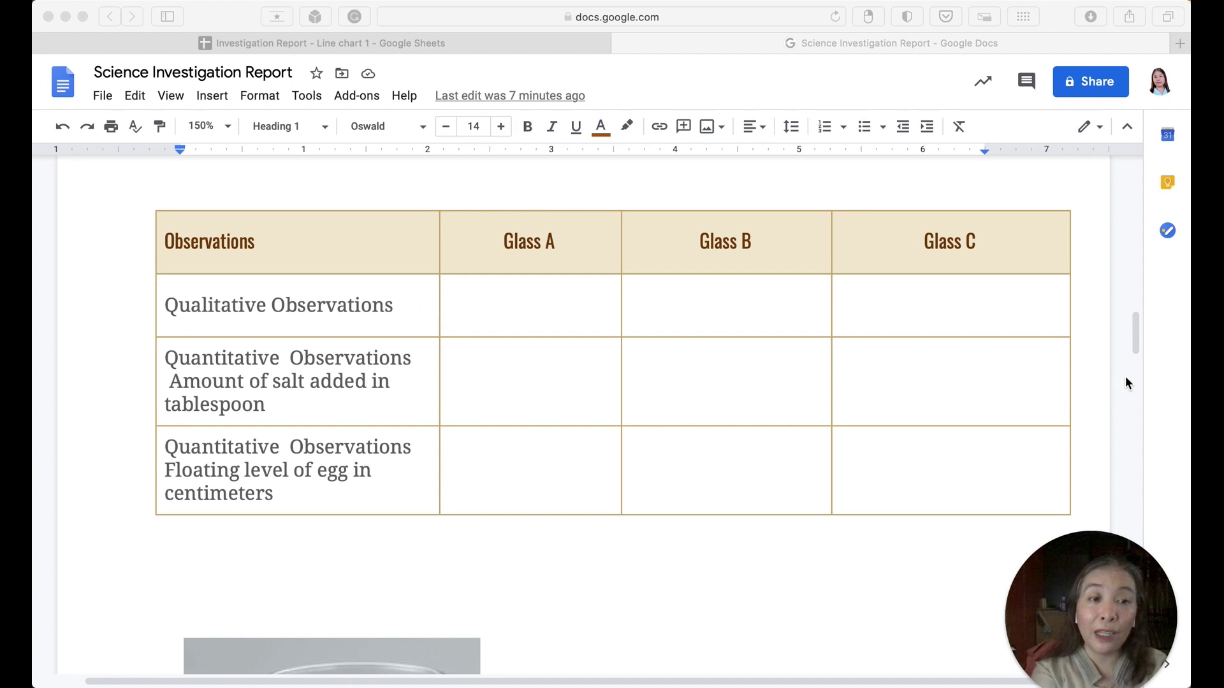
# - Open the Points scored chart's linked source spreadsheet 'Line chart 1' via Open source
pyautogui.scroll(-12, 523, 615)
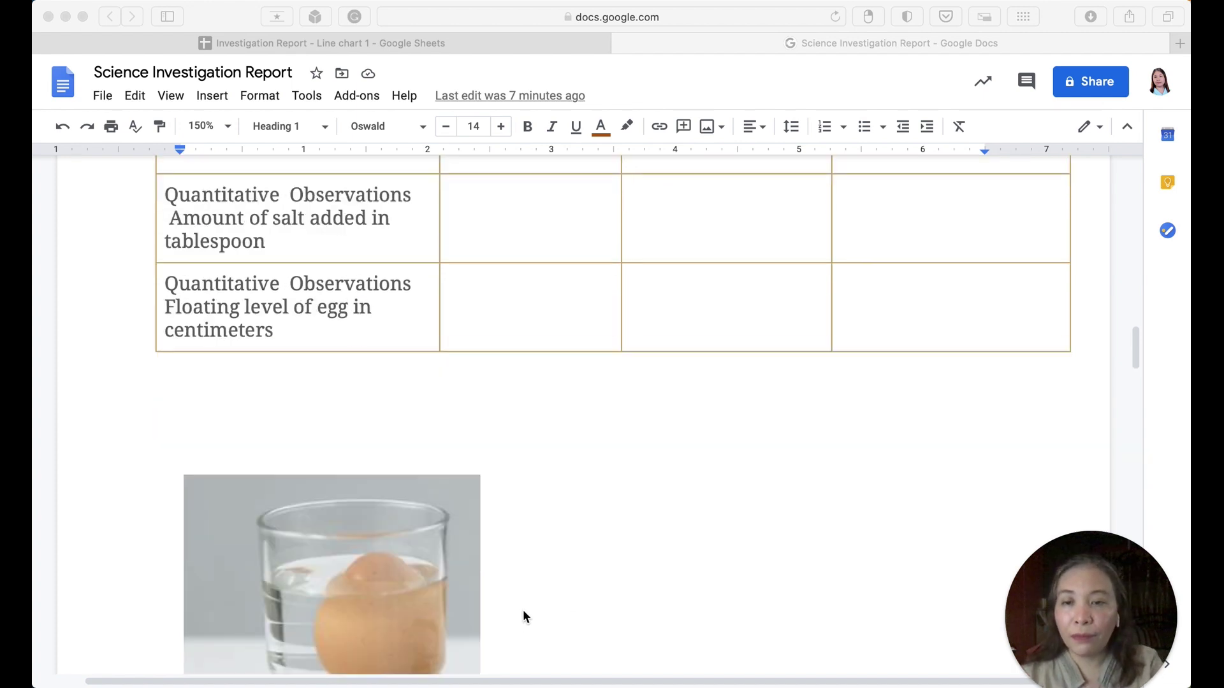
pyautogui.scroll(-8, 522, 609)
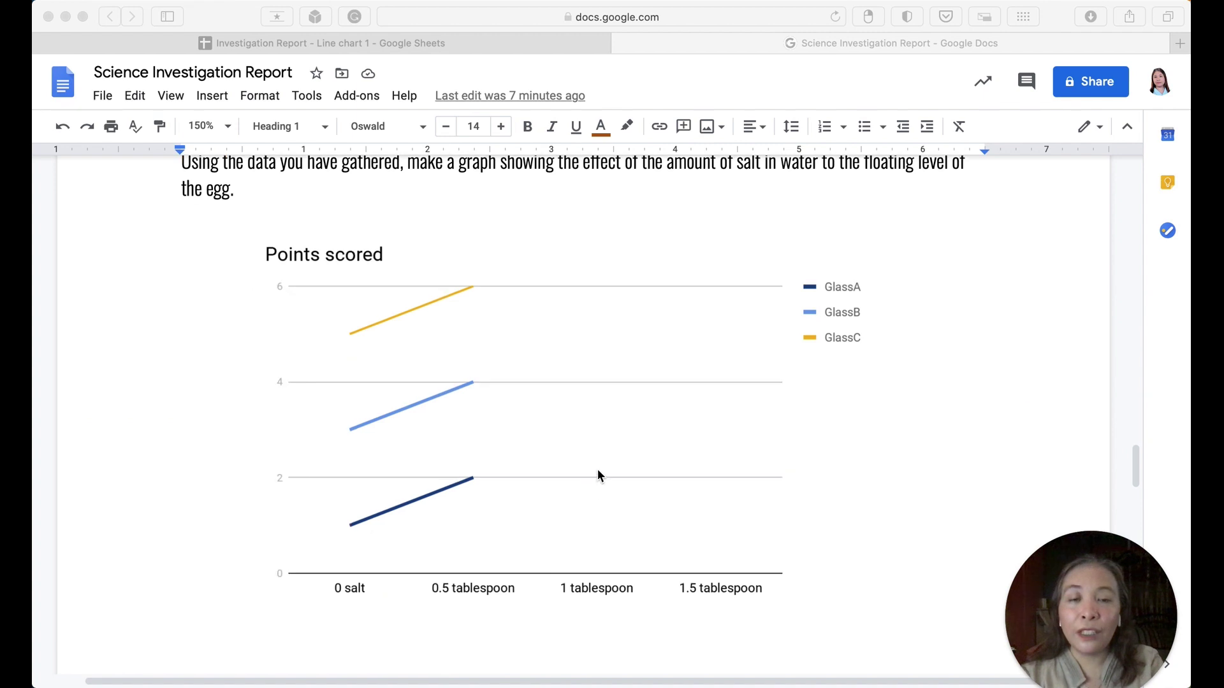
pyautogui.click(599, 465)
pyautogui.click(649, 416)
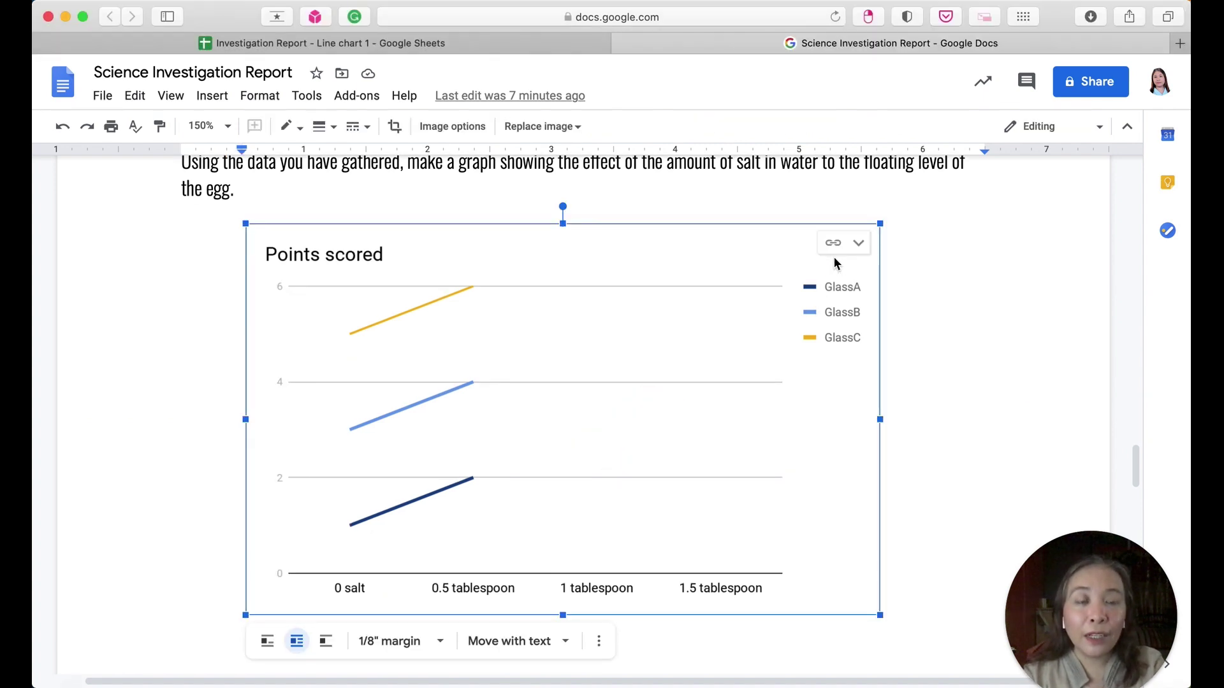
pyautogui.click(833, 244)
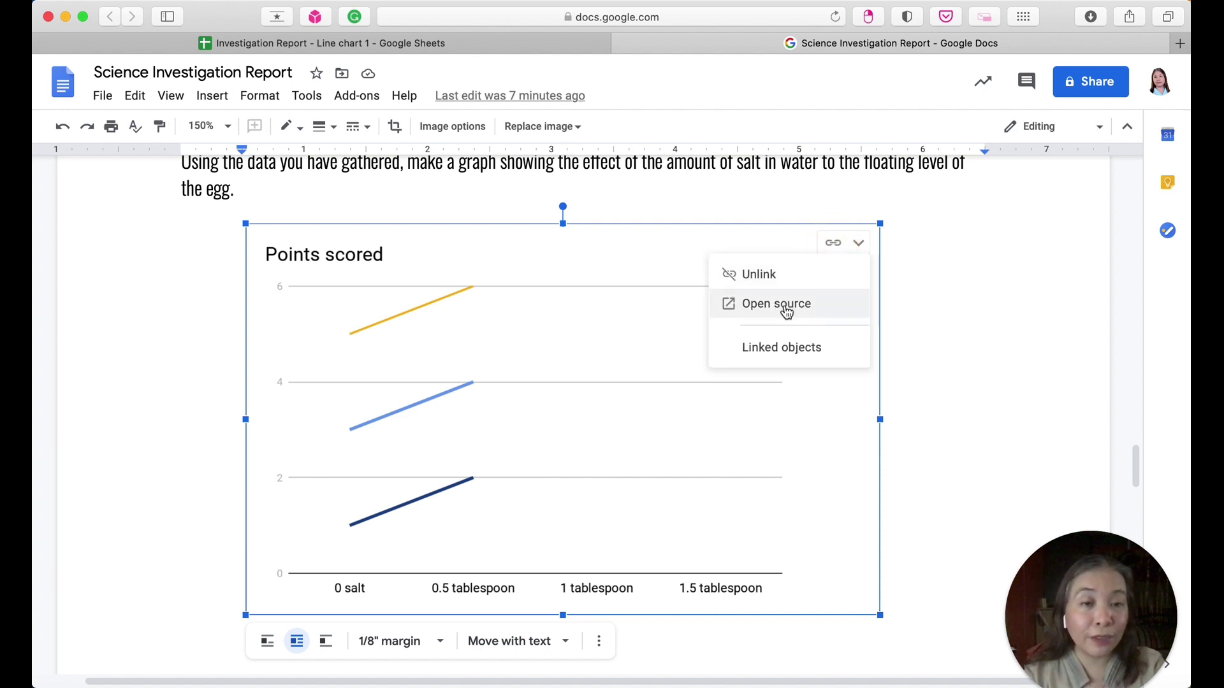
pyautogui.click(955, 261)
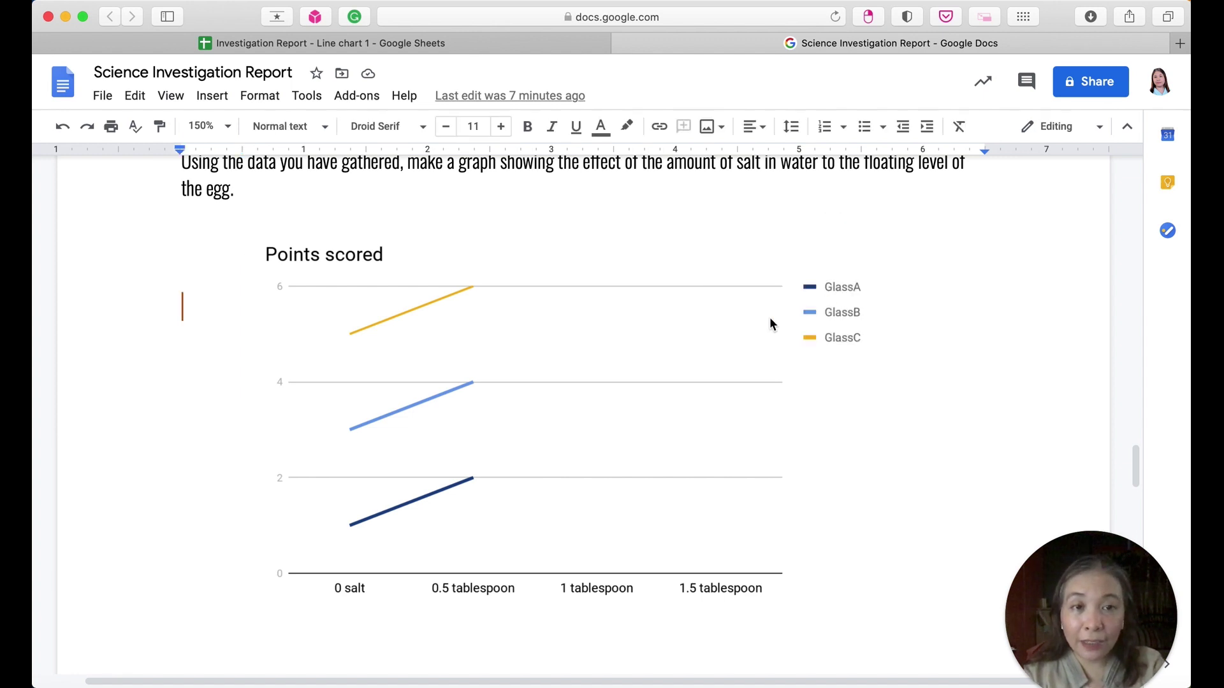
pyautogui.click(661, 381)
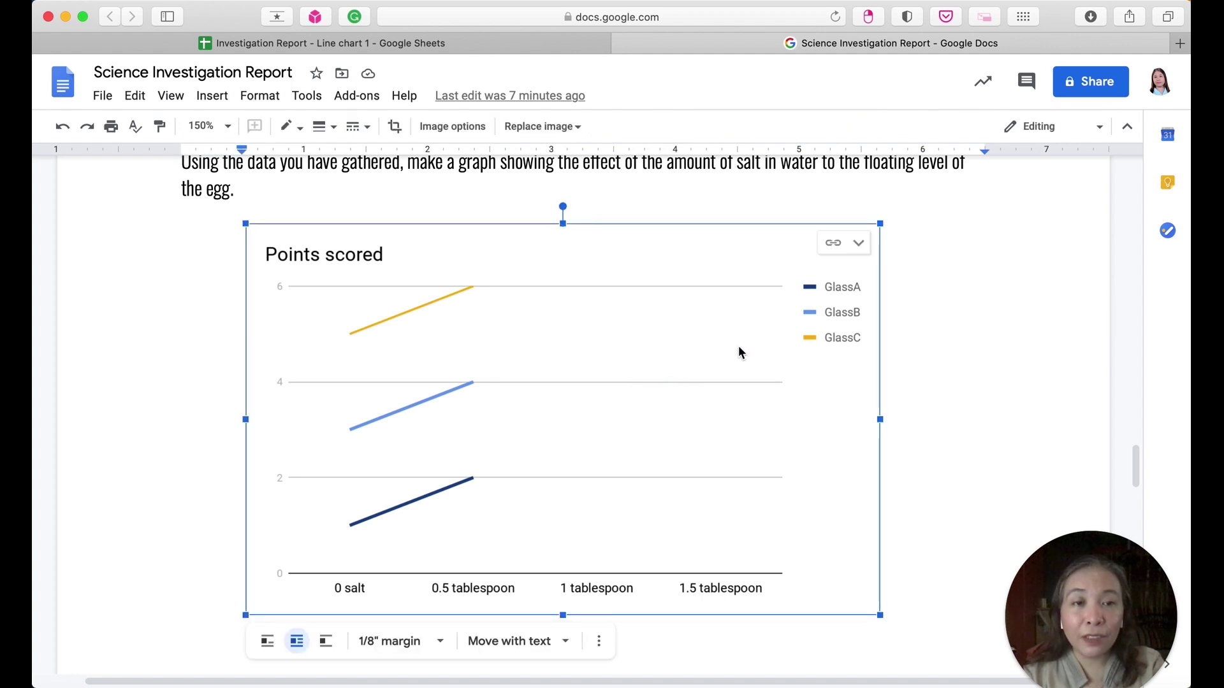
pyautogui.click(834, 243)
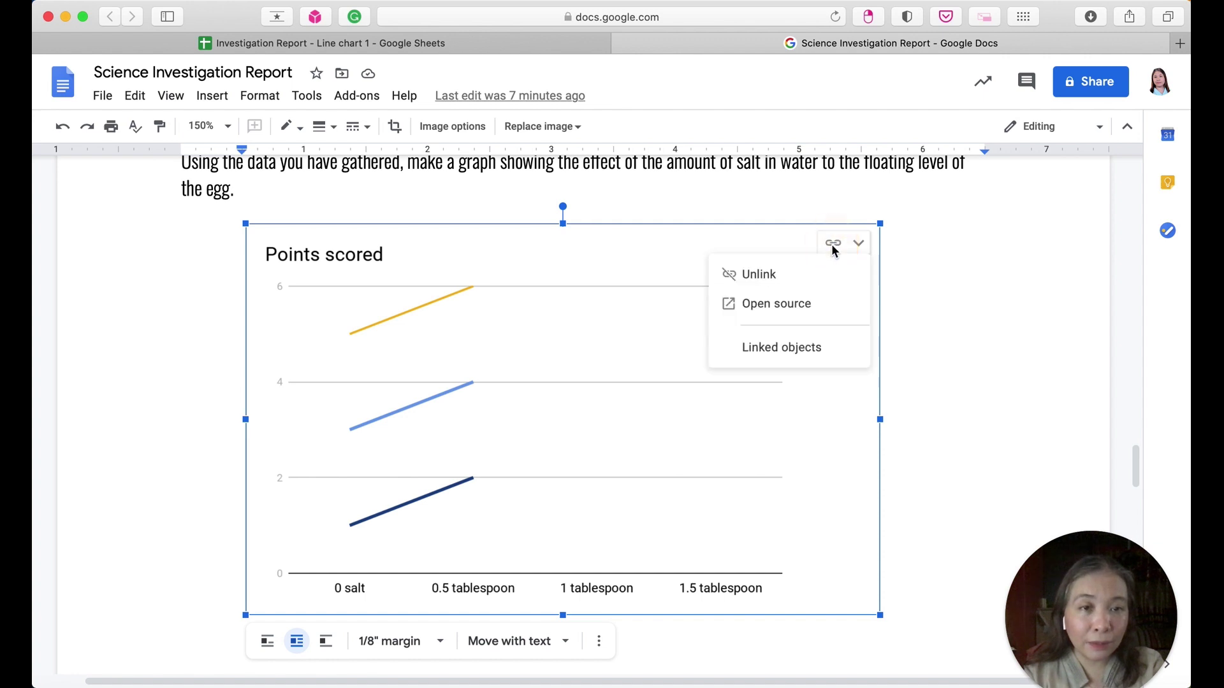
pyautogui.click(770, 304)
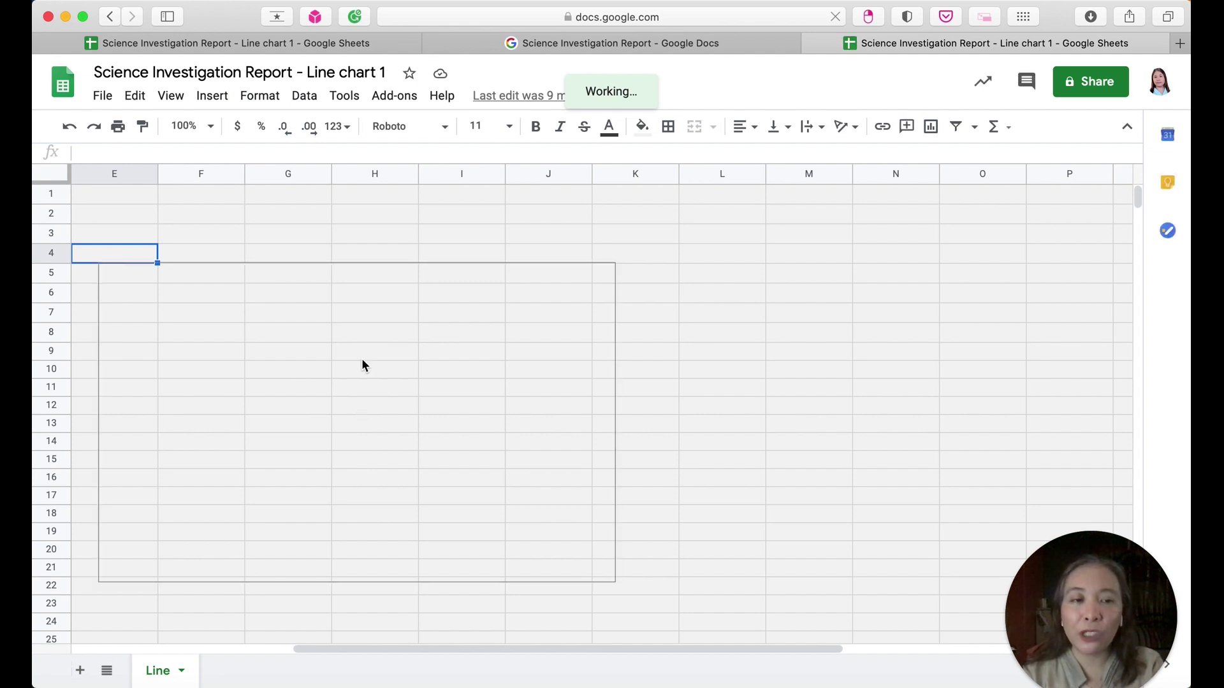
# - Move the Points scored chart up and right to columns H–N
pyautogui.scroll(-2, 359, 361)
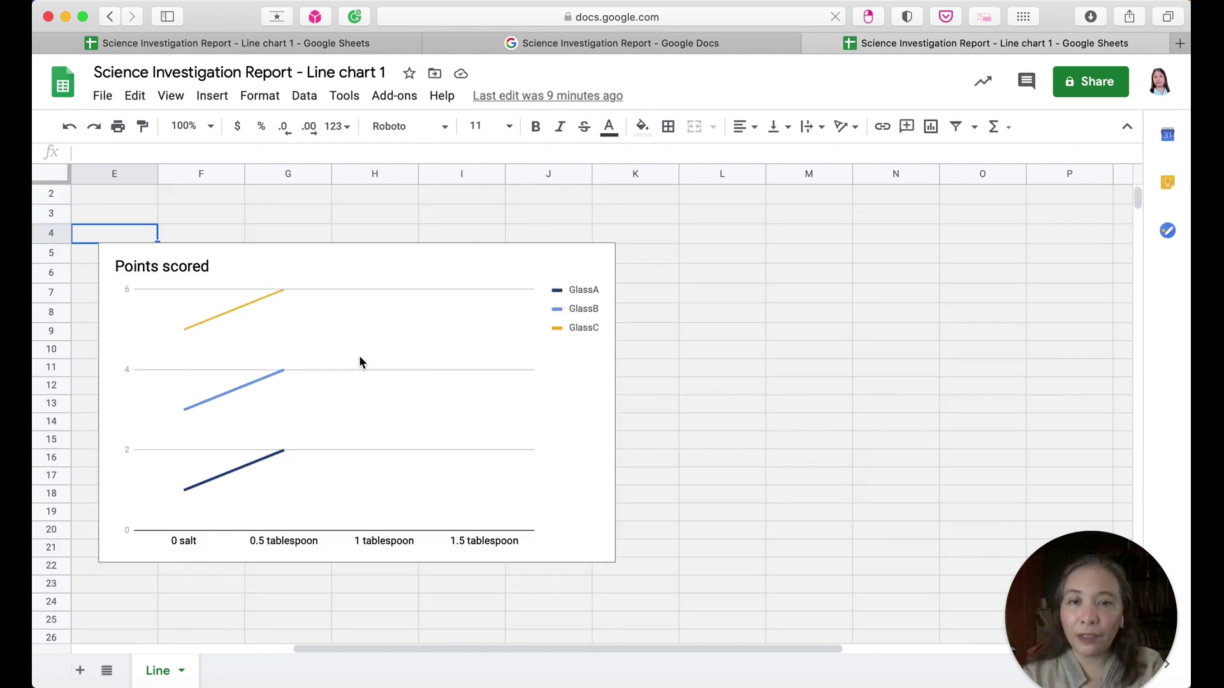
pyautogui.scroll(1, 359, 361)
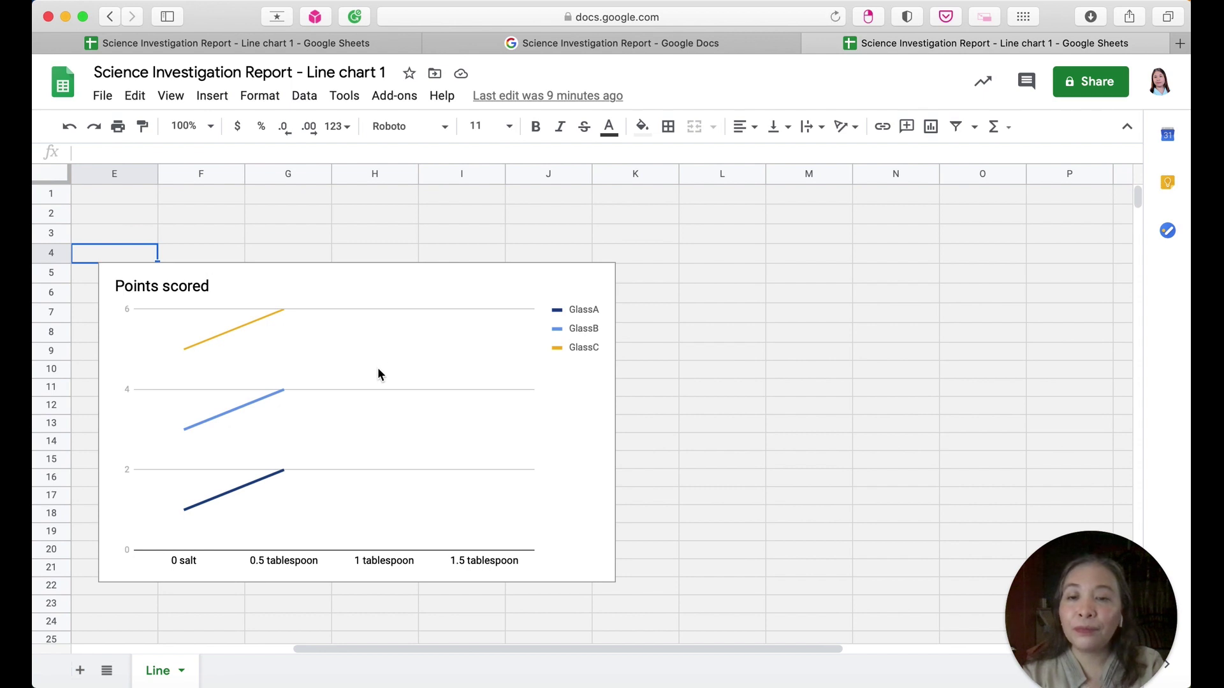
pyautogui.scroll(-1, 374, 369)
pyautogui.scroll(1, 376, 366)
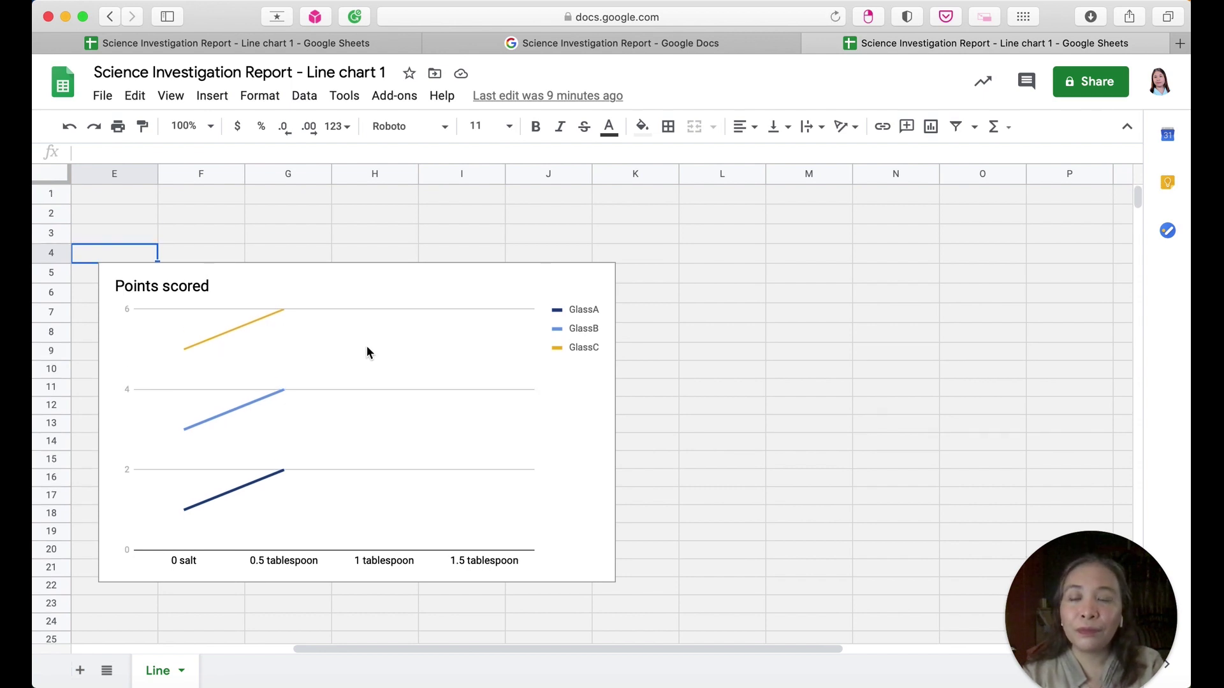
pyautogui.click(365, 345)
pyautogui.moveTo(387, 351); pyautogui.dragTo(738, 295)
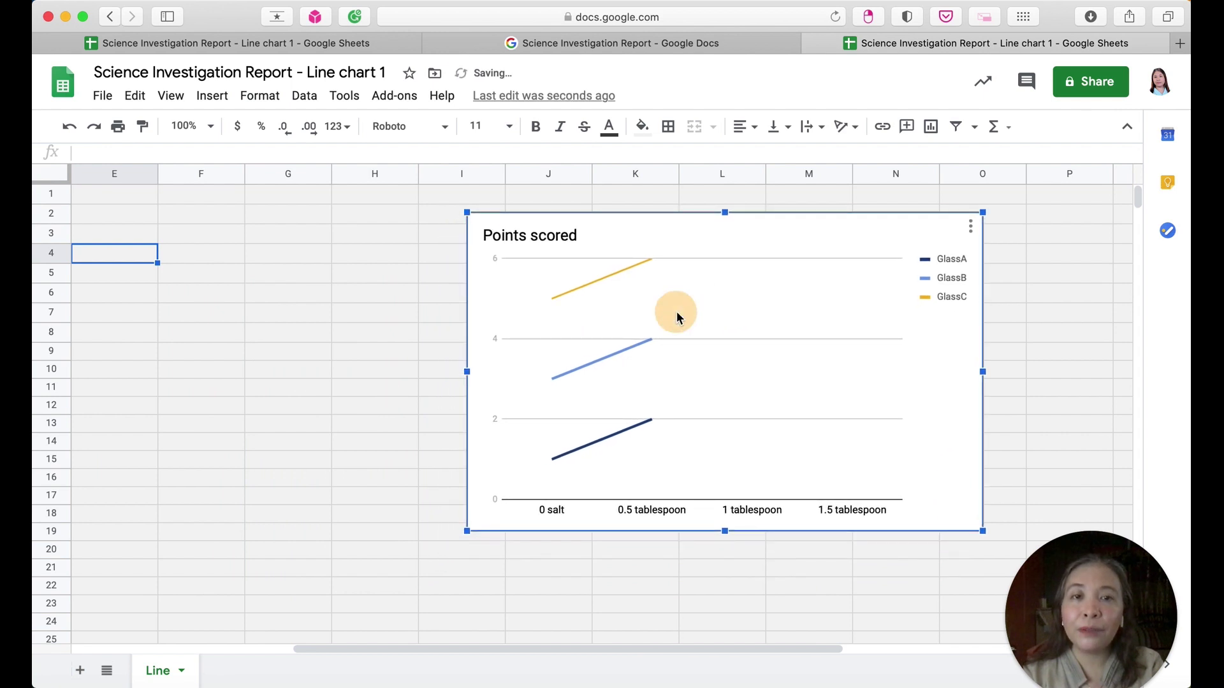
pyautogui.click(327, 278)
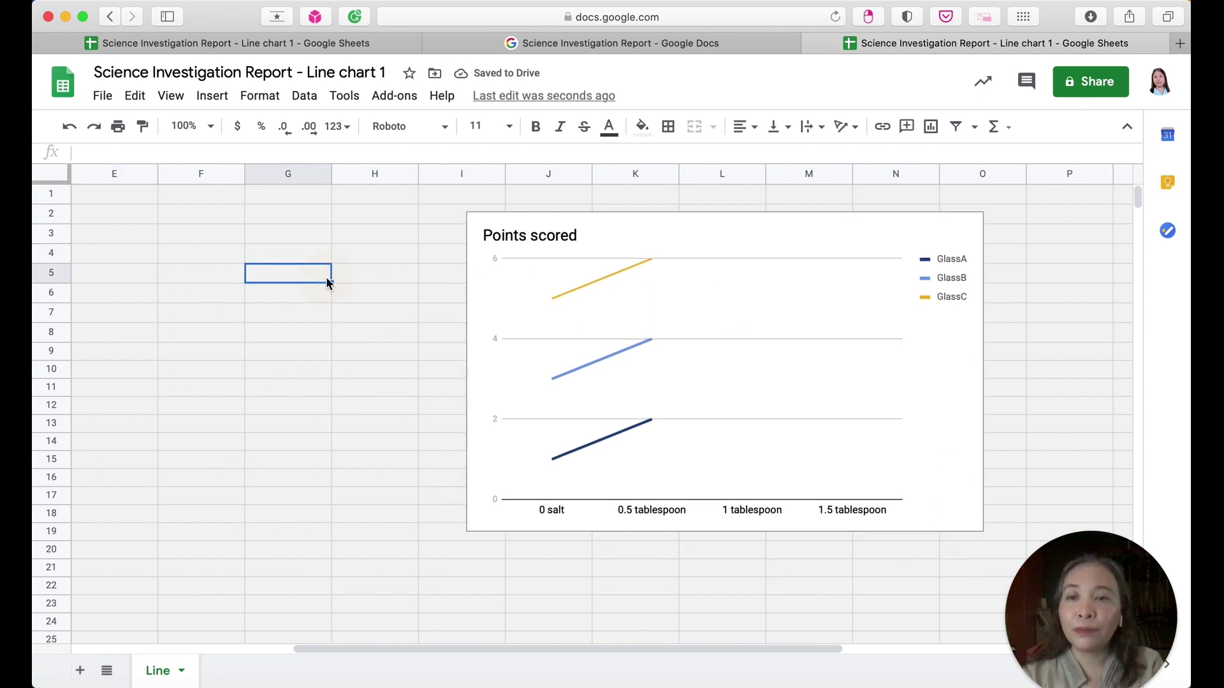
# - Switch to the spreadsheet tab holding the salt data (0 salt to 3 tablespoon)
pyautogui.click(184, 201)
pyautogui.click(98, 197)
pyautogui.scroll(-10, 340, 266)
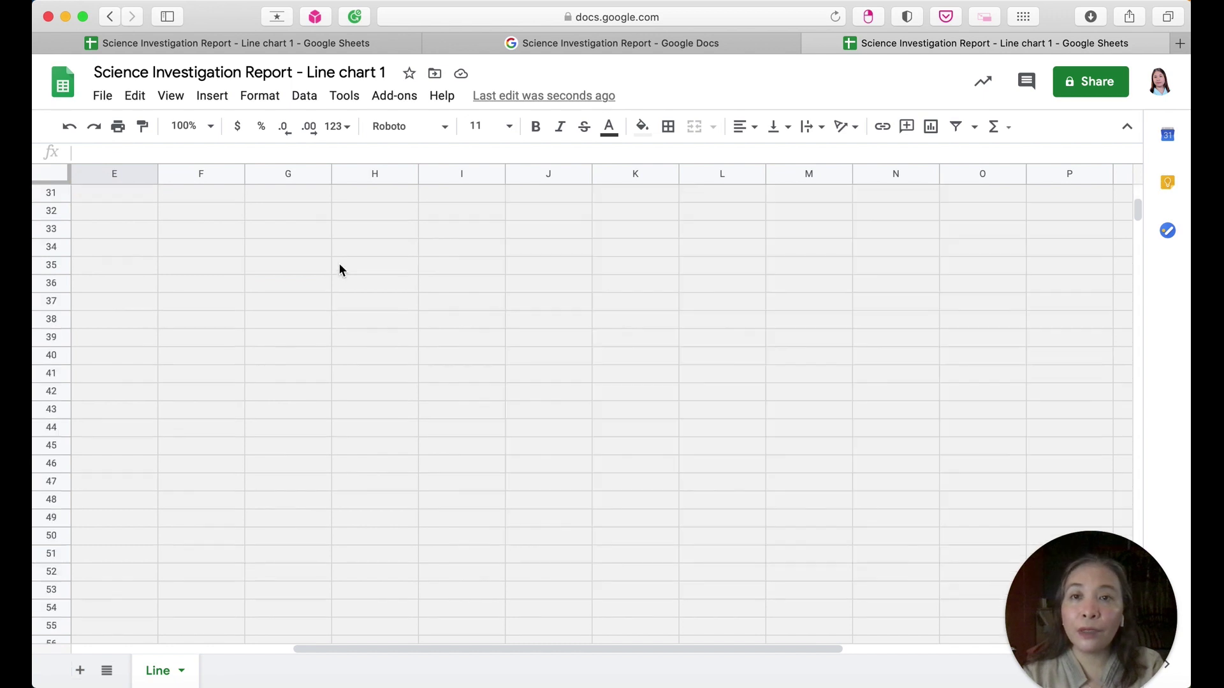
pyautogui.click(297, 44)
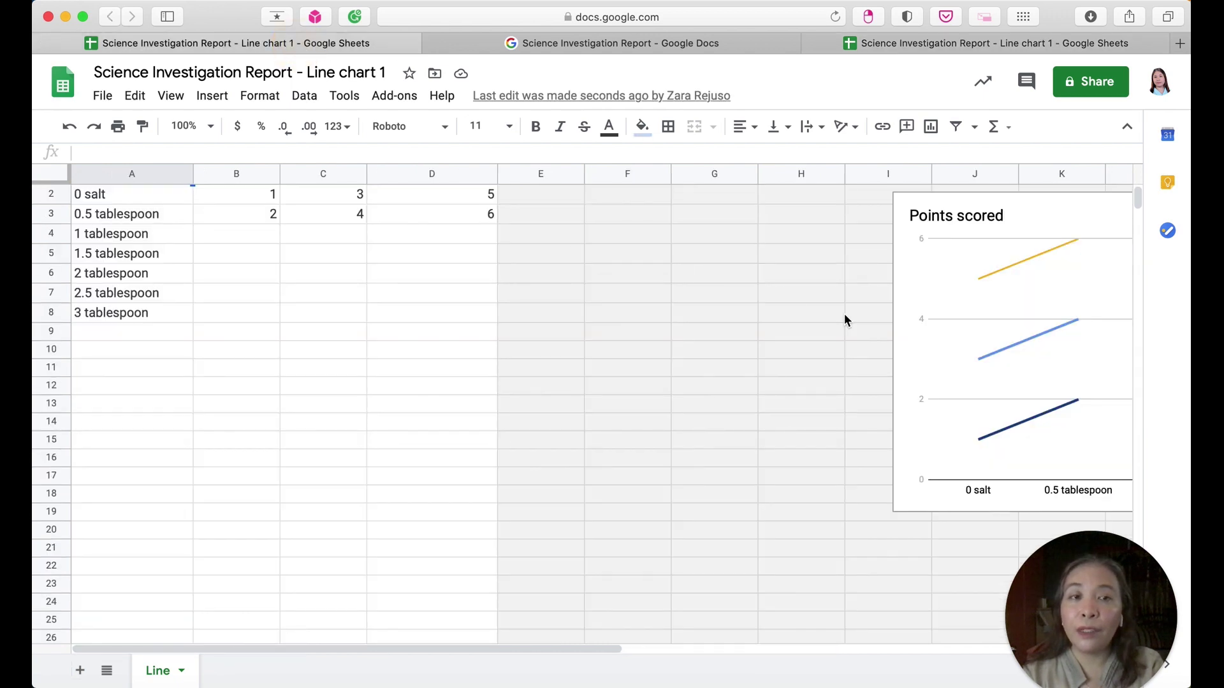
pyautogui.moveTo(965, 315); pyautogui.dragTo(662, 337)
pyautogui.scroll(1, 411, 412)
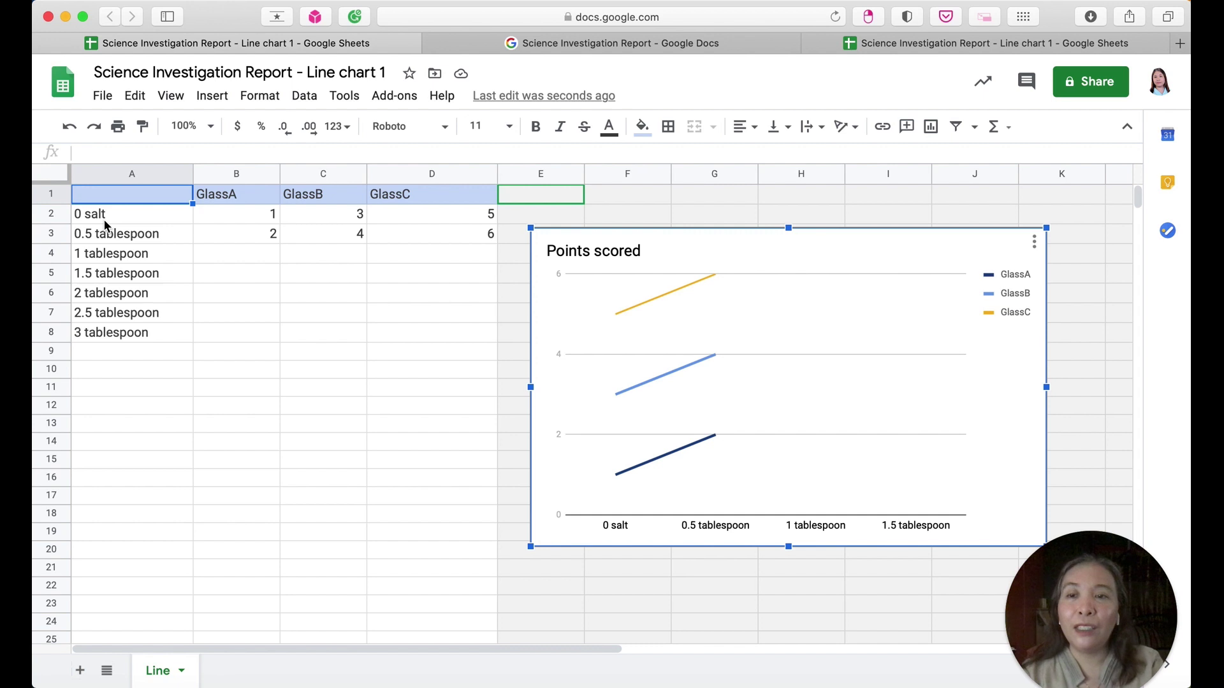
pyautogui.click(138, 219)
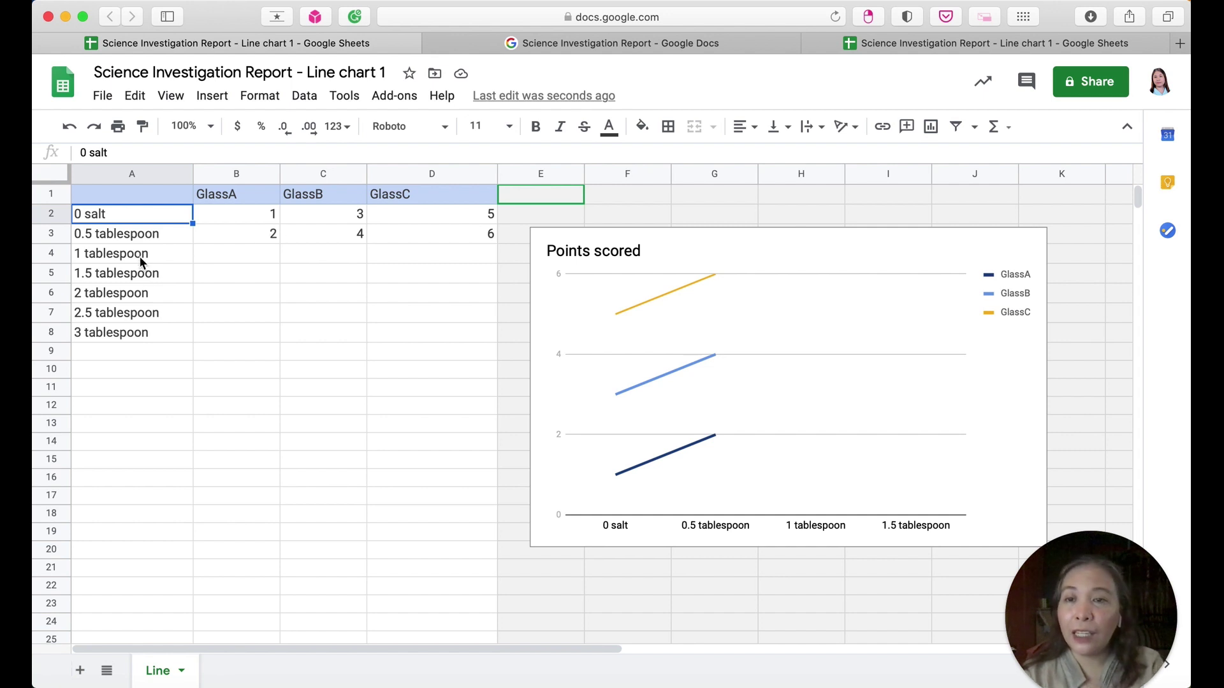
pyautogui.click(134, 235)
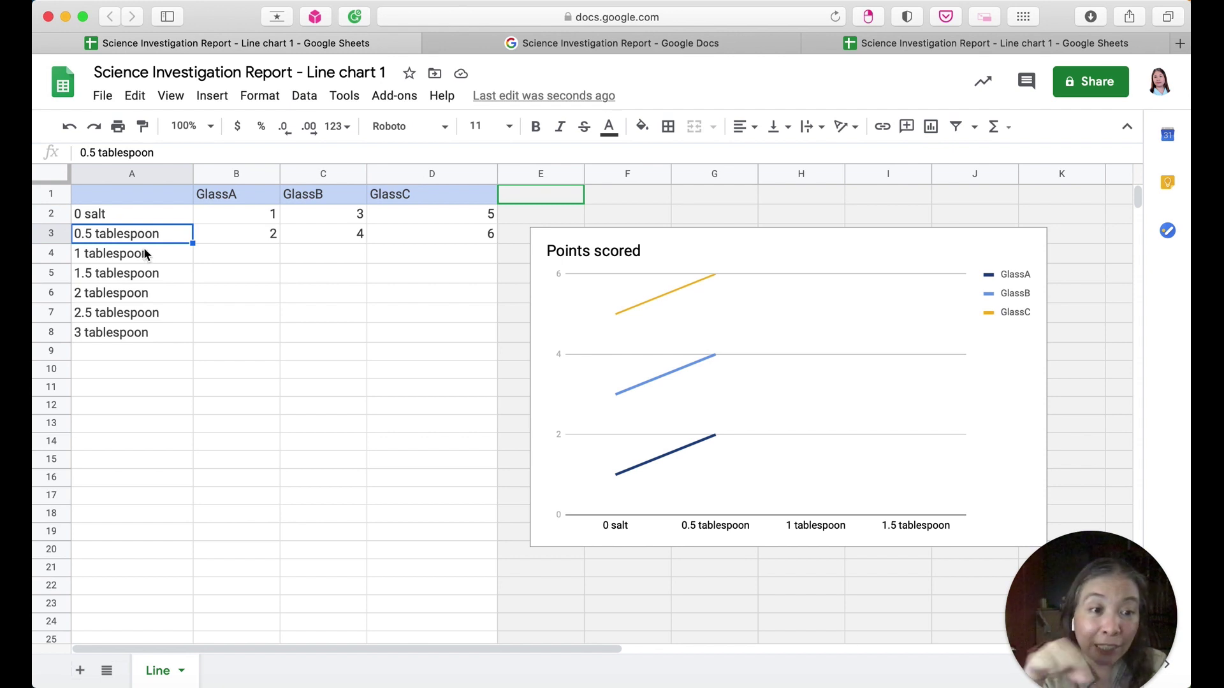
pyautogui.click(348, 235)
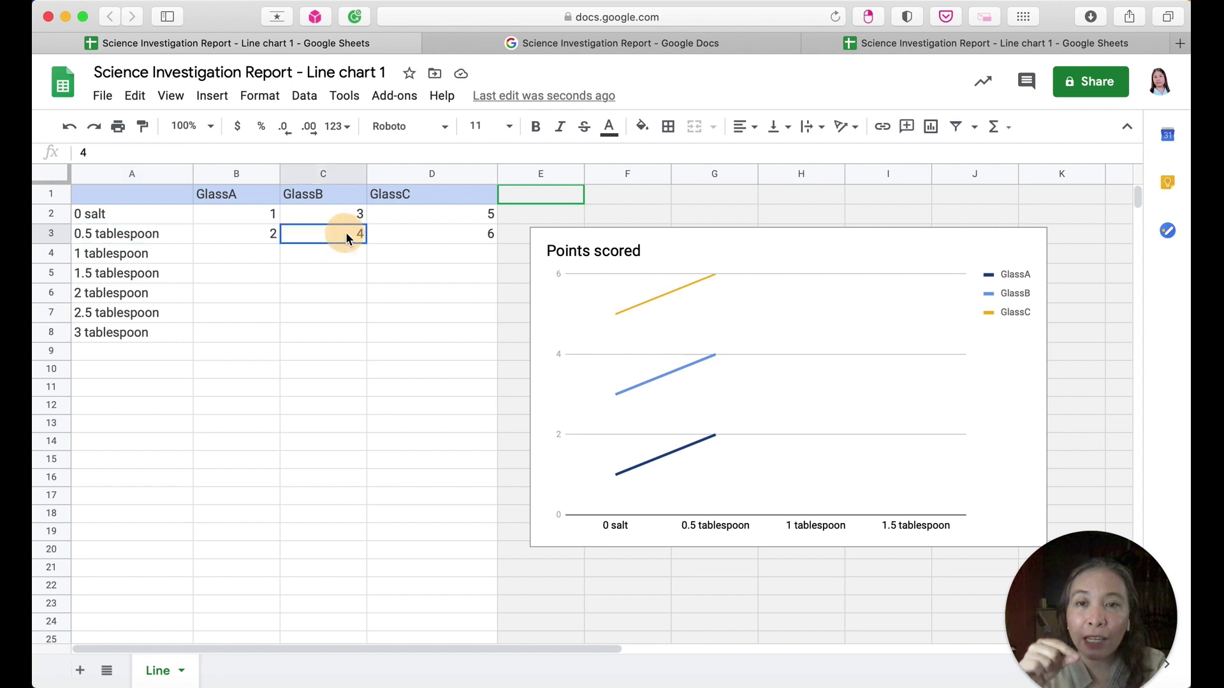
pyautogui.click(455, 234)
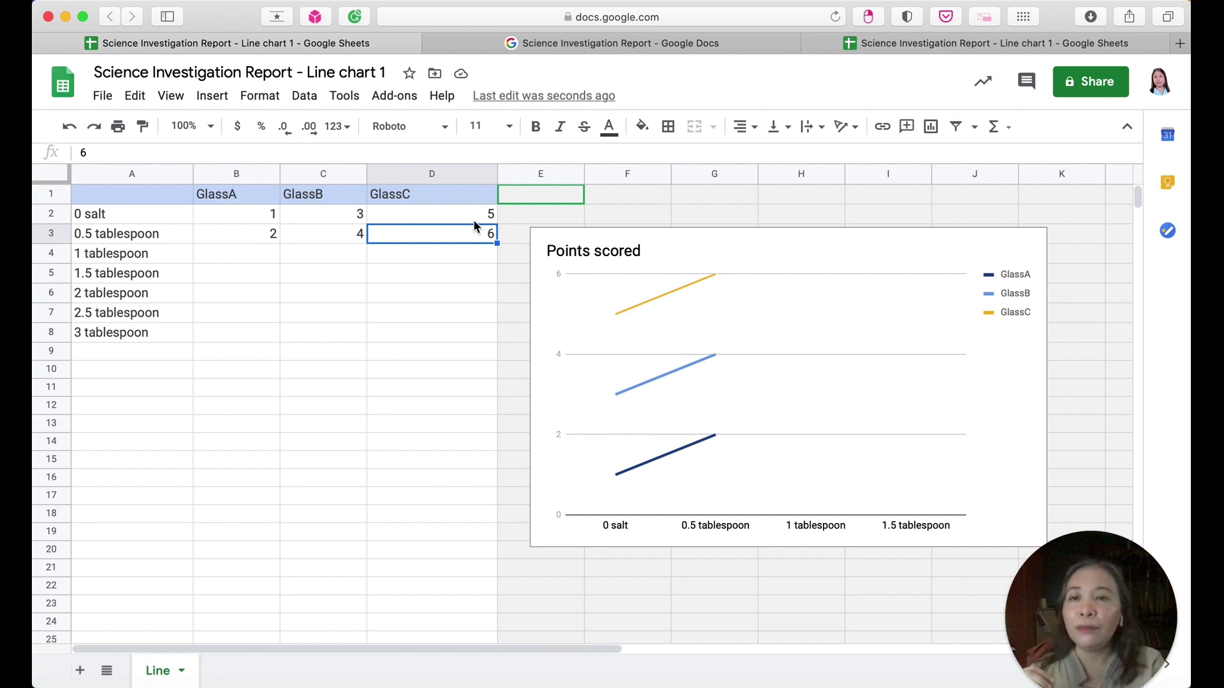
pyautogui.click(357, 238)
pyautogui.click(402, 235)
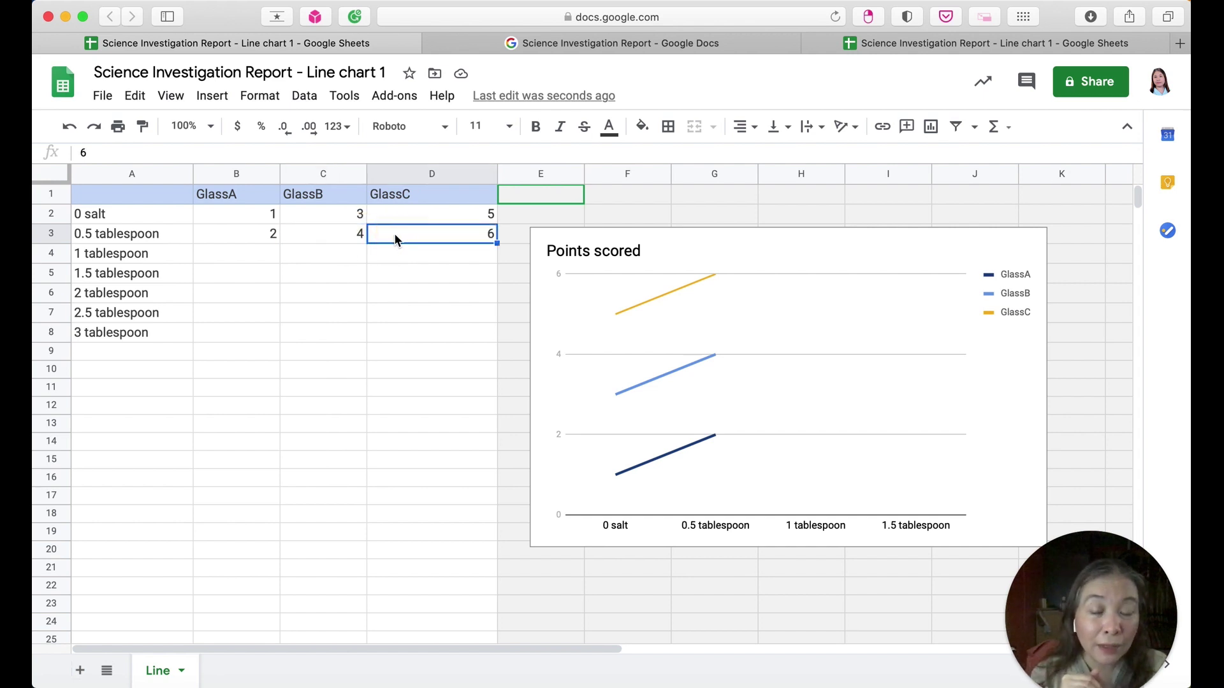
# - Change GlassA's 0.5 tablespoon score to 1
pyautogui.click(270, 241)
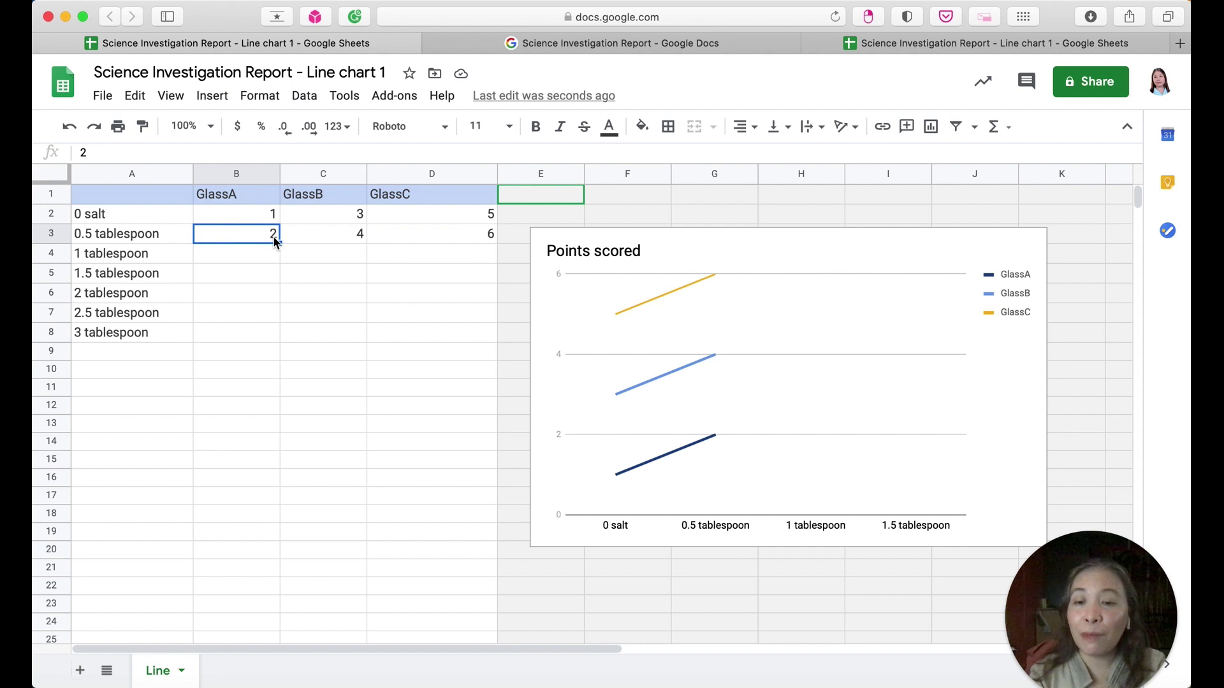
pyautogui.write('1')
pyautogui.click(261, 258)
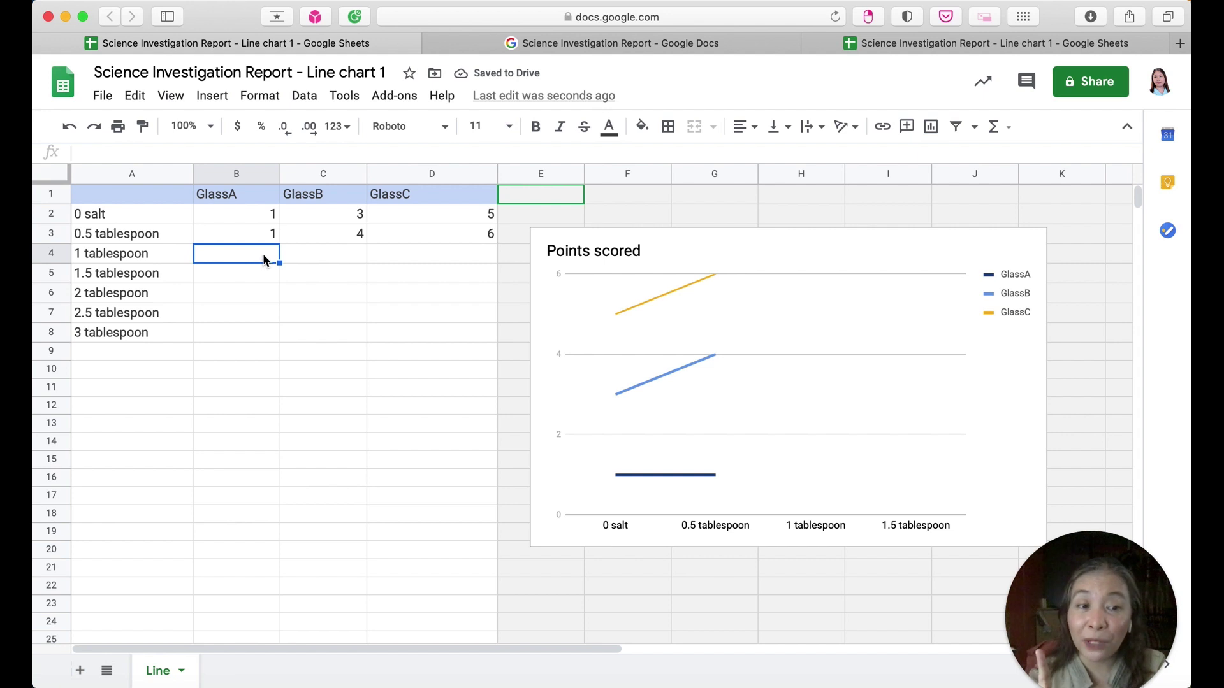
# - Enter GlassB scores 7, 8 and 9 for 1, 2.5 and 1.5 tablespoons
pyautogui.click(158, 257)
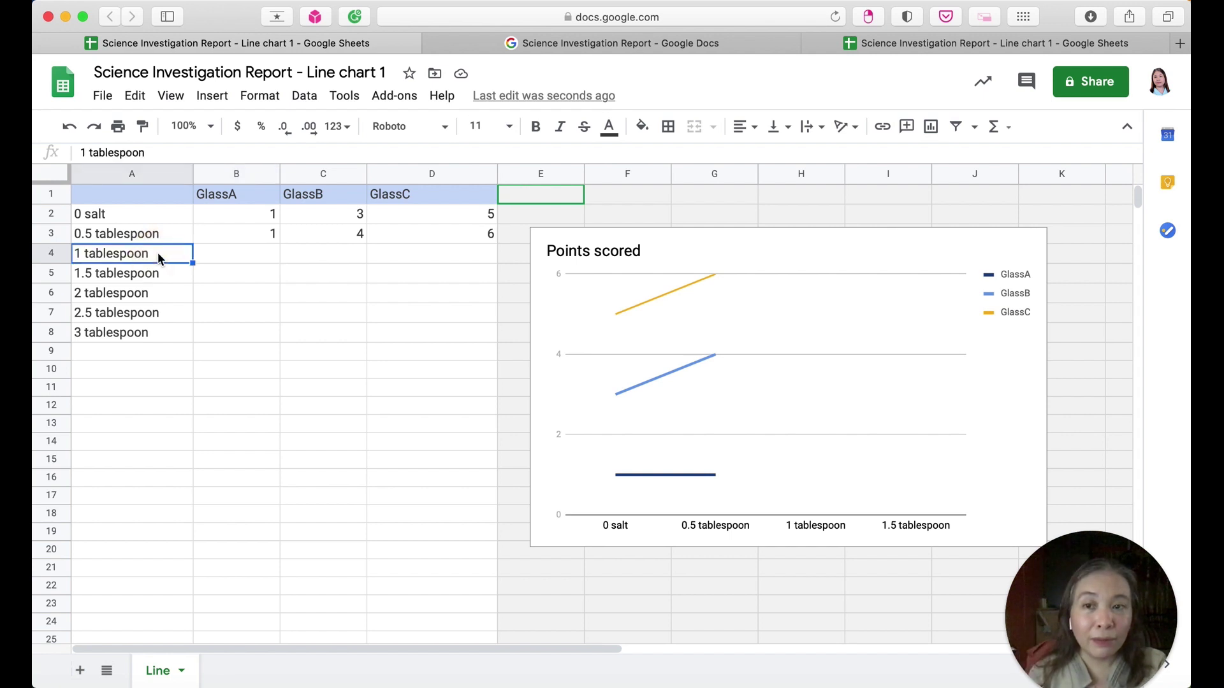
pyautogui.click(328, 258)
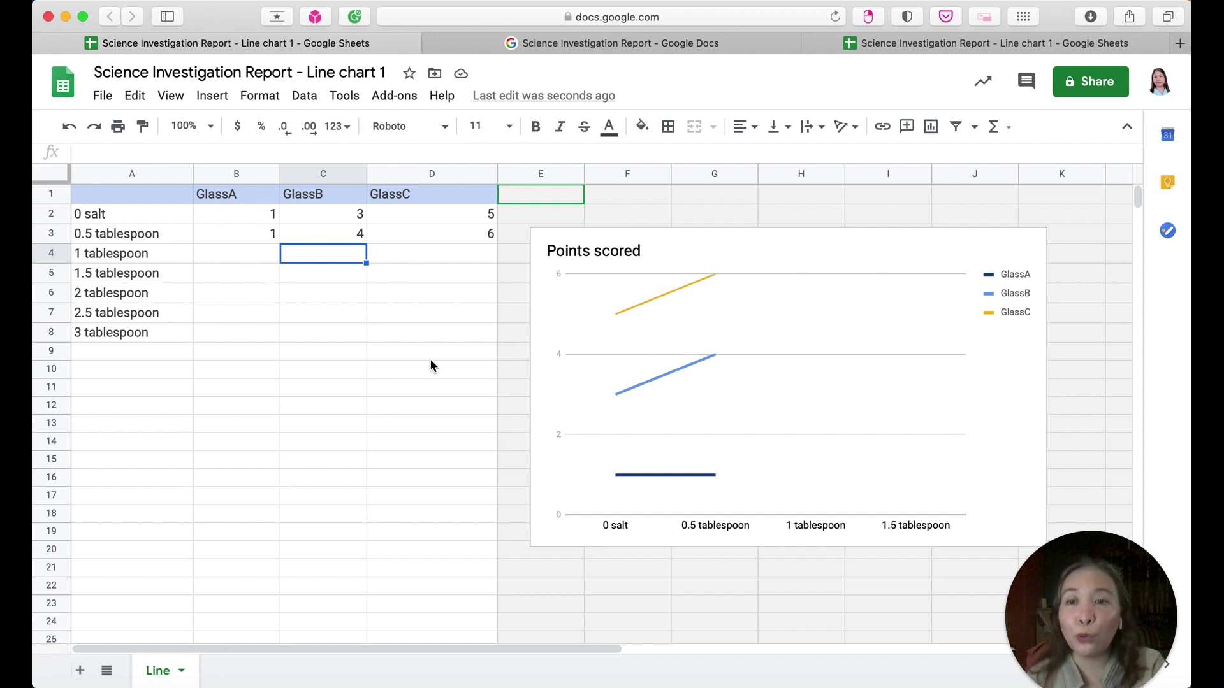
pyautogui.doubleClick(336, 257)
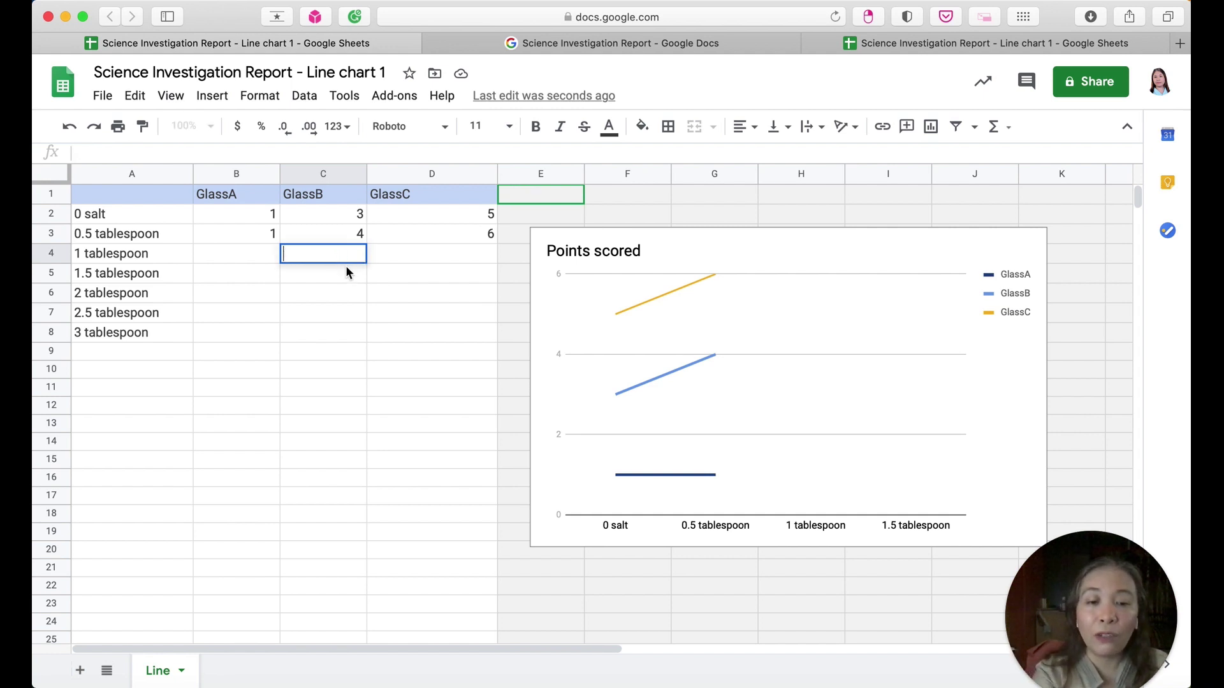
pyautogui.write('7')
pyautogui.click(344, 292)
pyautogui.moveTo(348, 284); pyautogui.dragTo(348, 279)
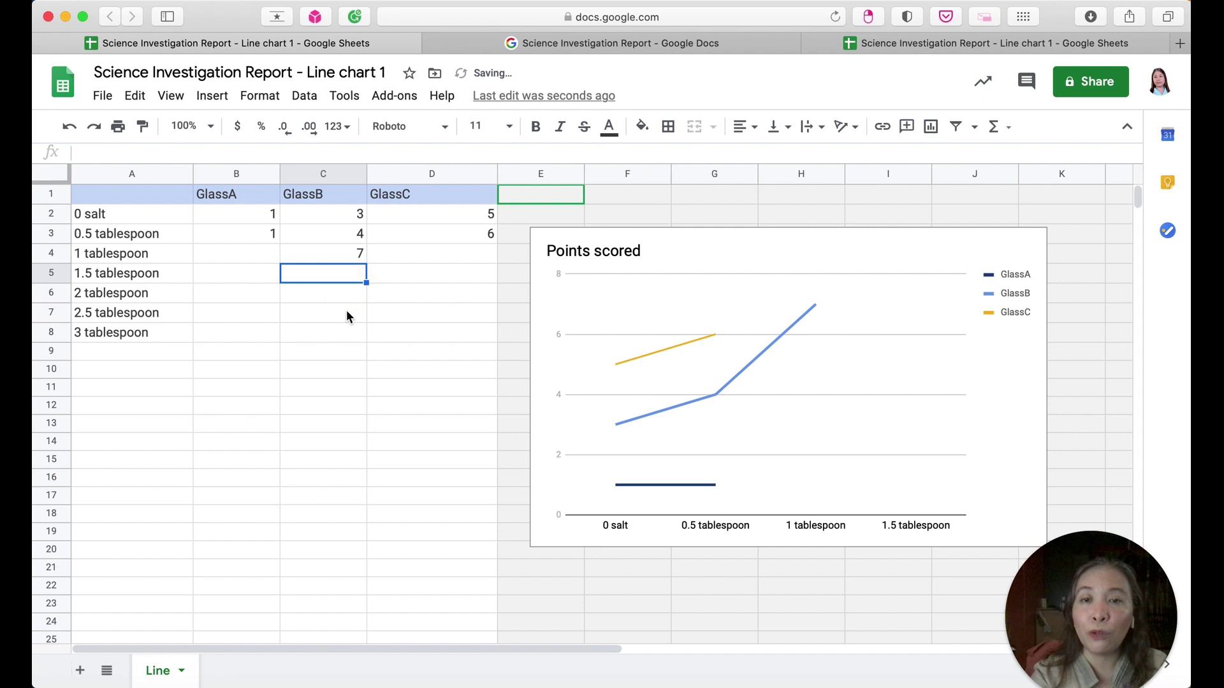
pyautogui.click(346, 311)
pyautogui.write('u')
pyautogui.press('BackSpace')
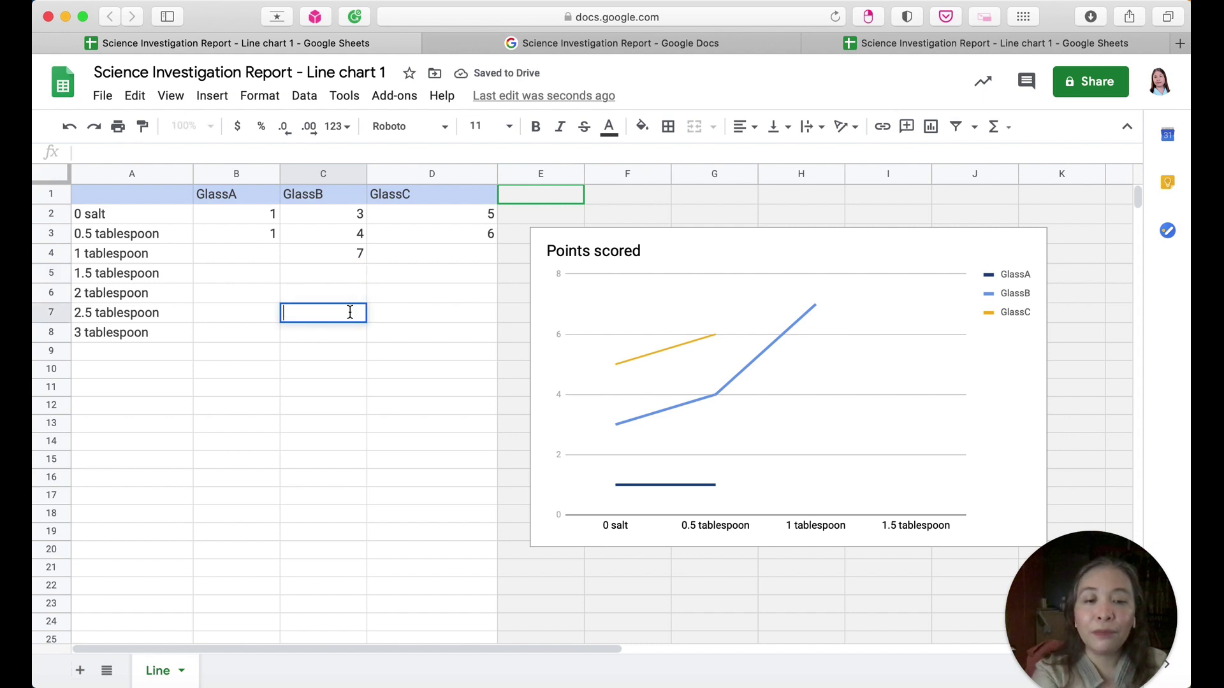
pyautogui.write('8')
pyautogui.click(459, 303)
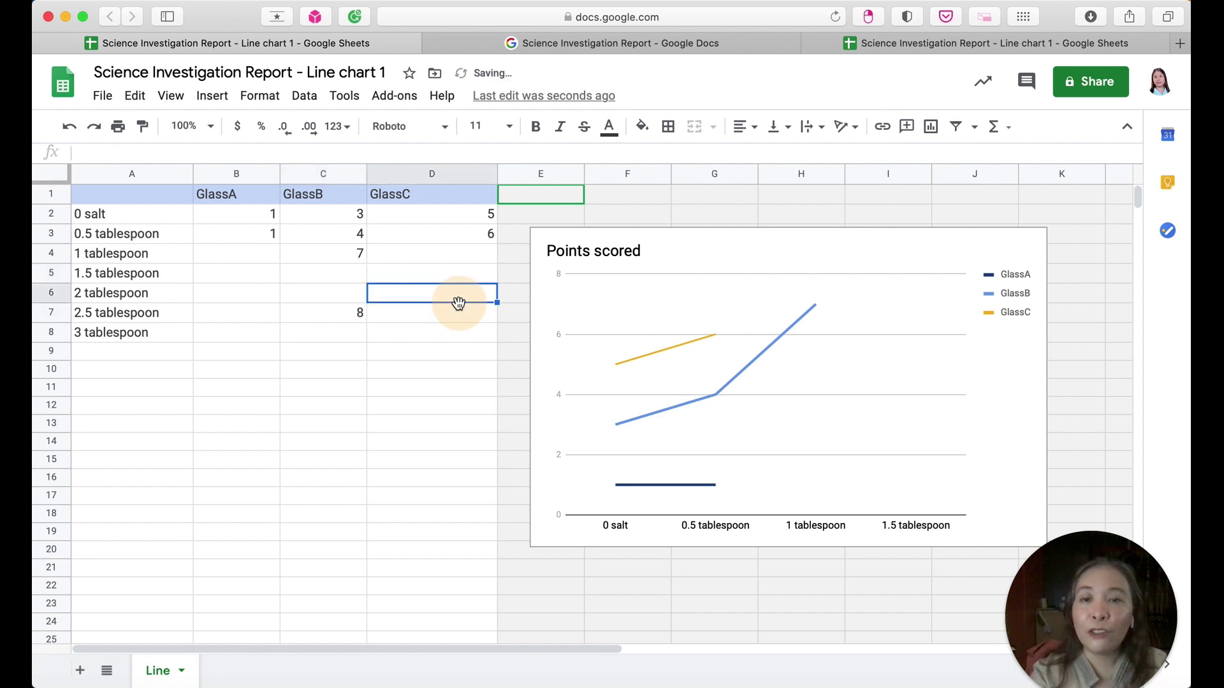
pyautogui.click(339, 273)
pyautogui.write('9')
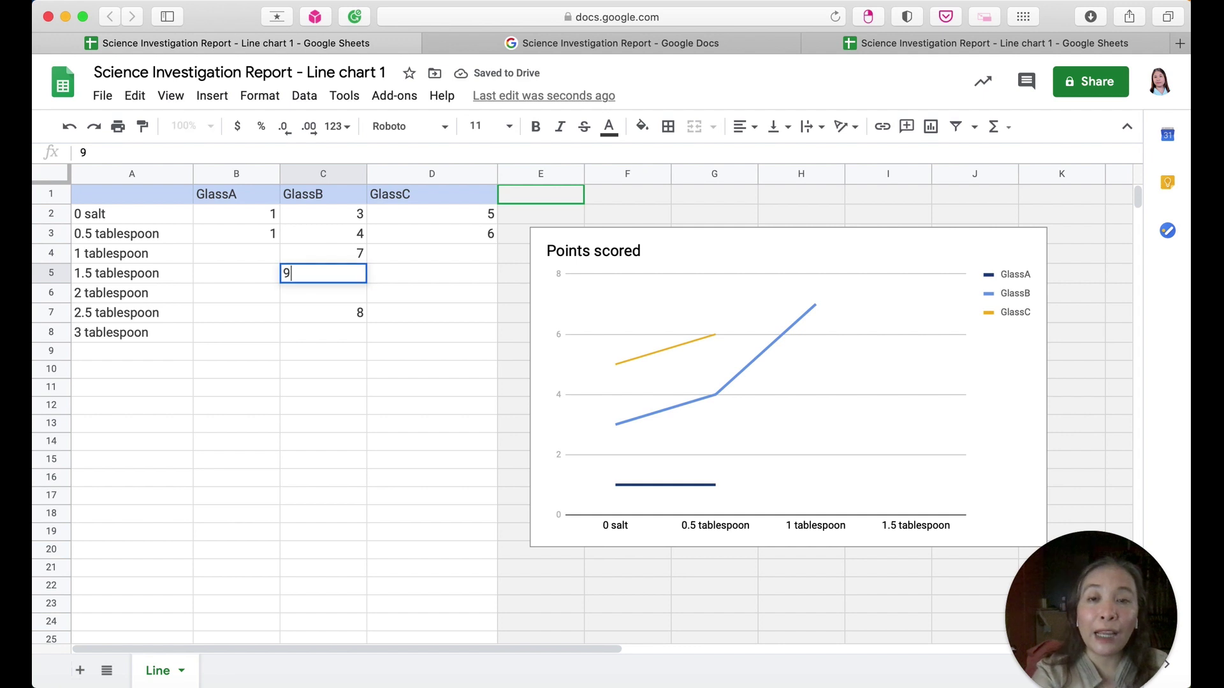
pyautogui.click(343, 290)
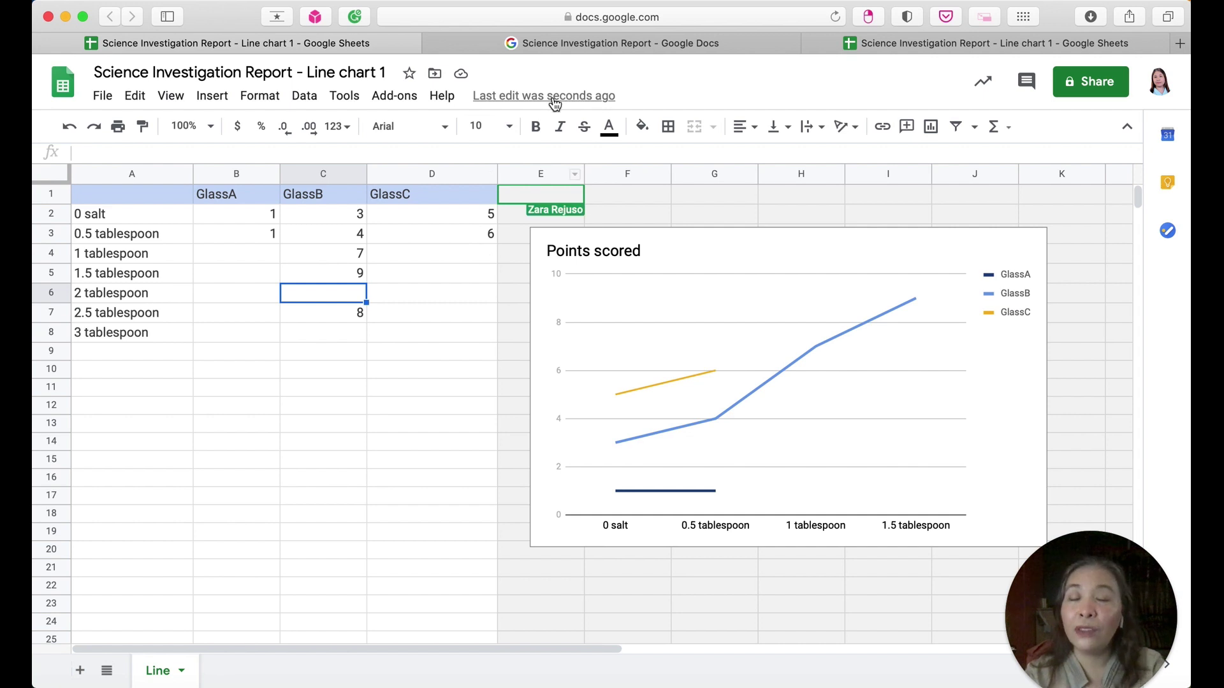
pyautogui.moveTo(606, 44)
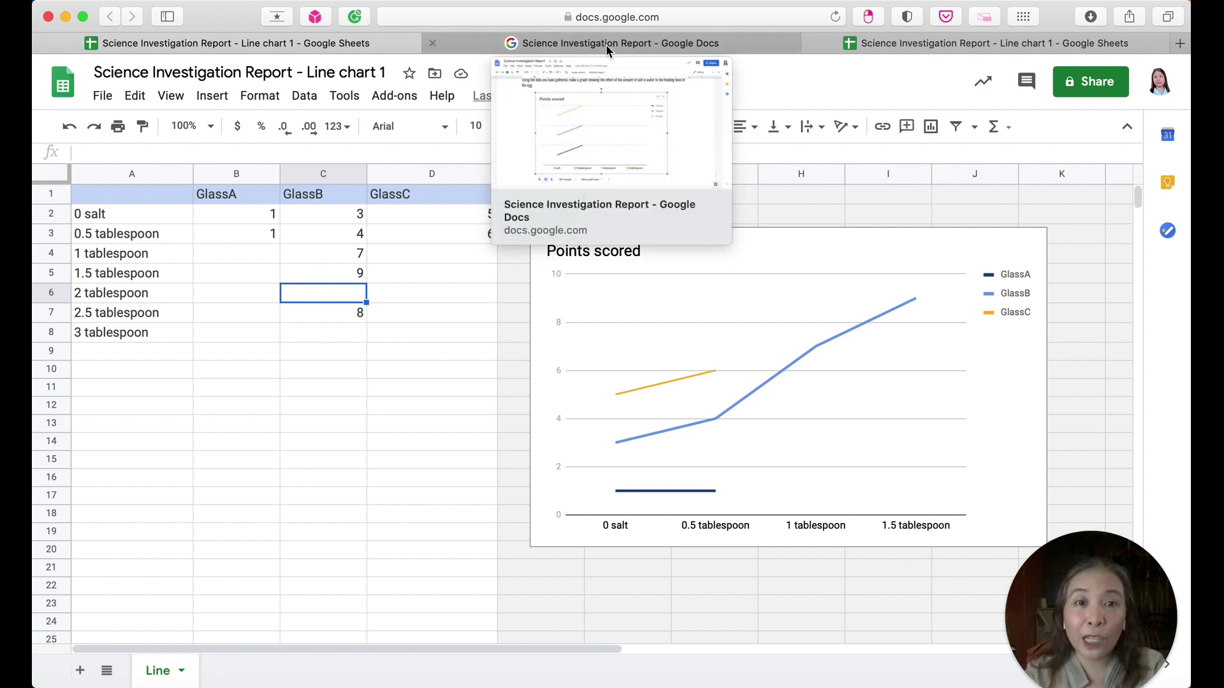
# - Update the report's linked Points scored chart so GlassB climbs to 9 and GlassA stays at 1
pyautogui.click(606, 44)
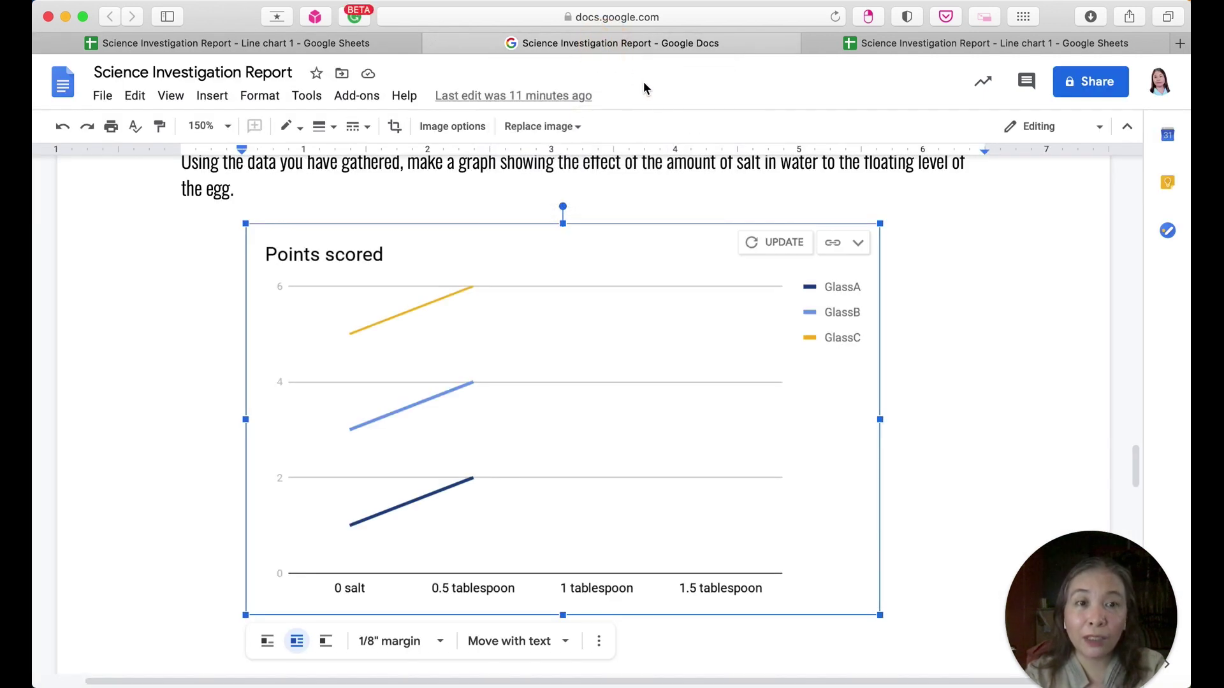
pyautogui.click(762, 243)
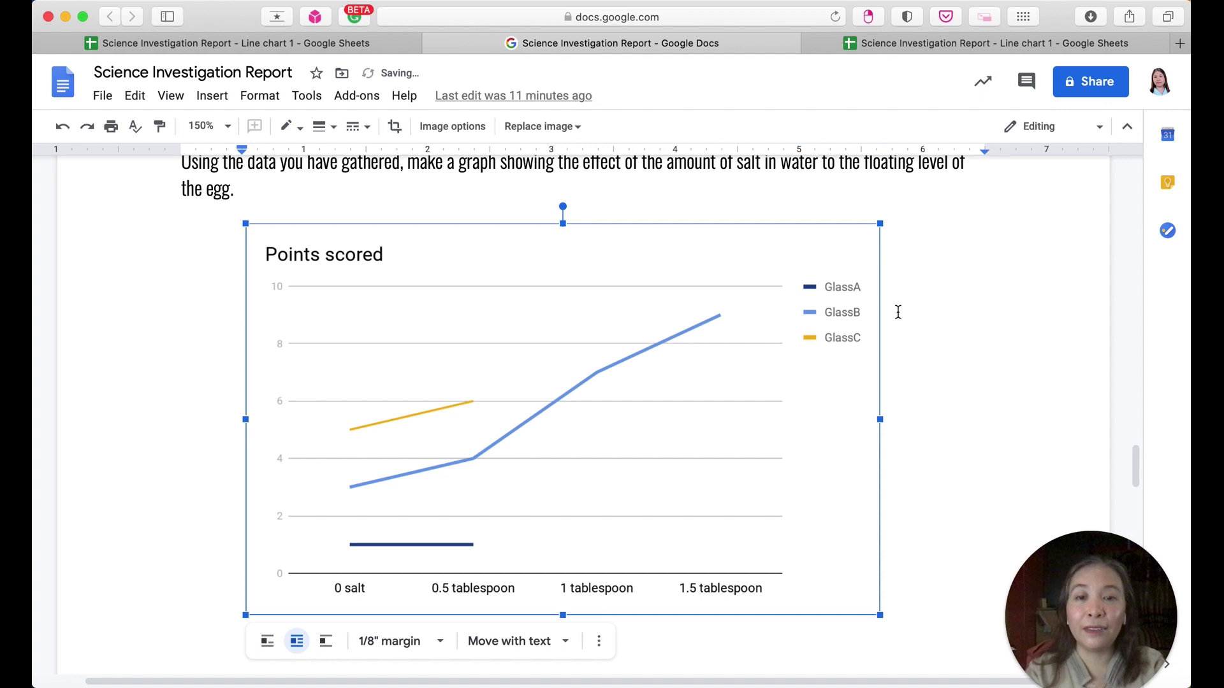
pyautogui.scroll(-1, 899, 312)
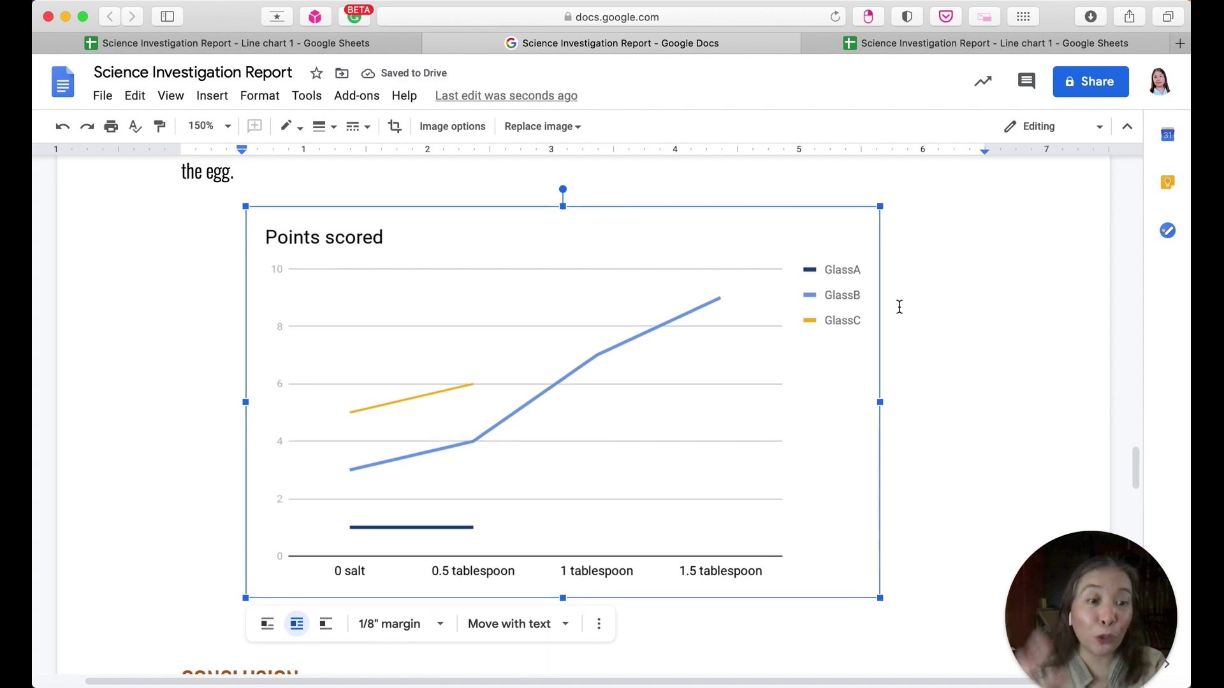
pyautogui.scroll(-5, 904, 355)
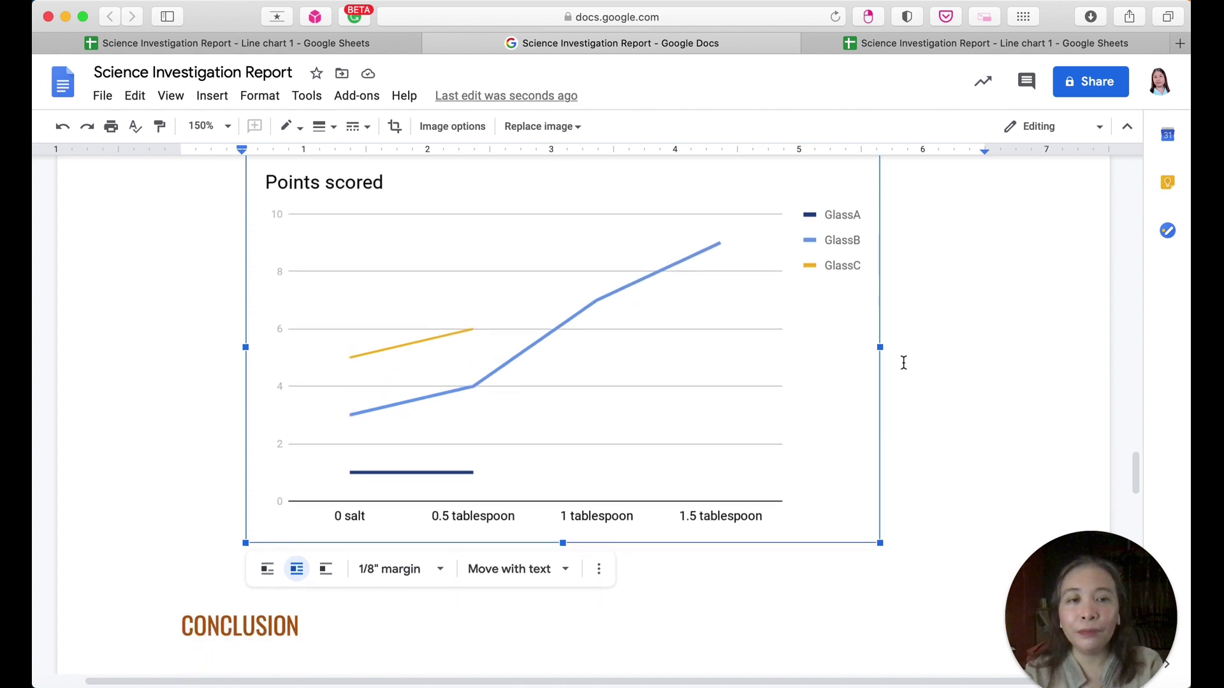
pyautogui.scroll(-10, 904, 364)
pyautogui.scroll(6, 904, 363)
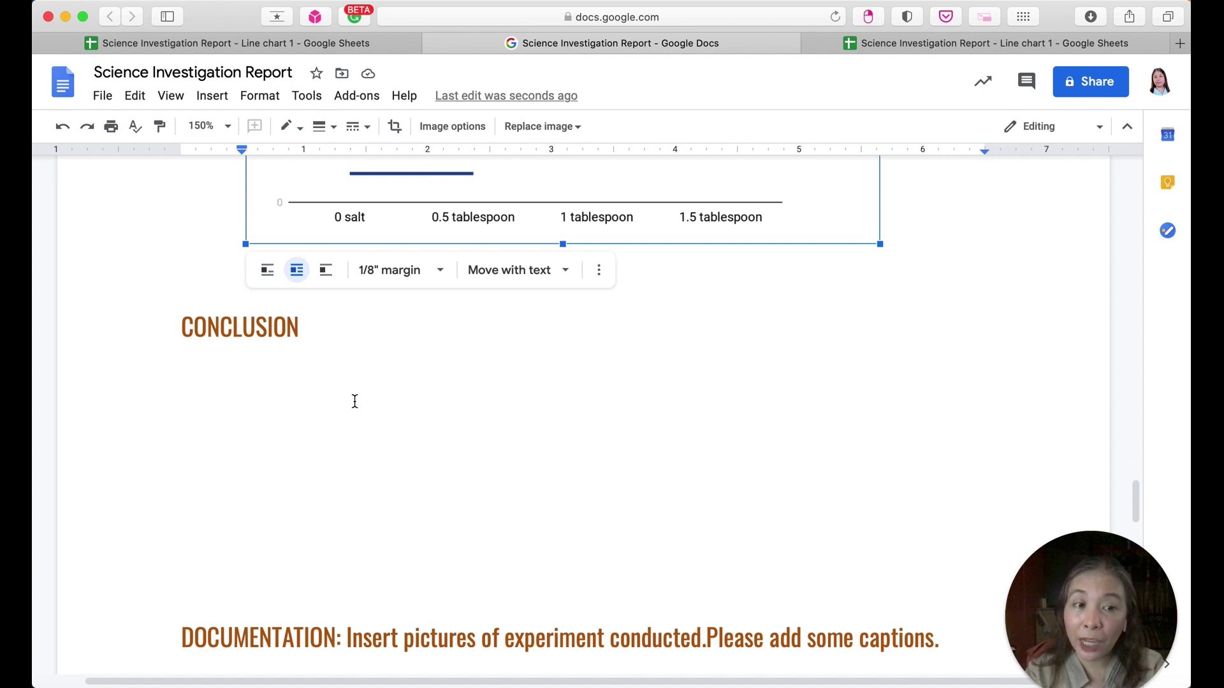
pyautogui.scroll(-1, 355, 401)
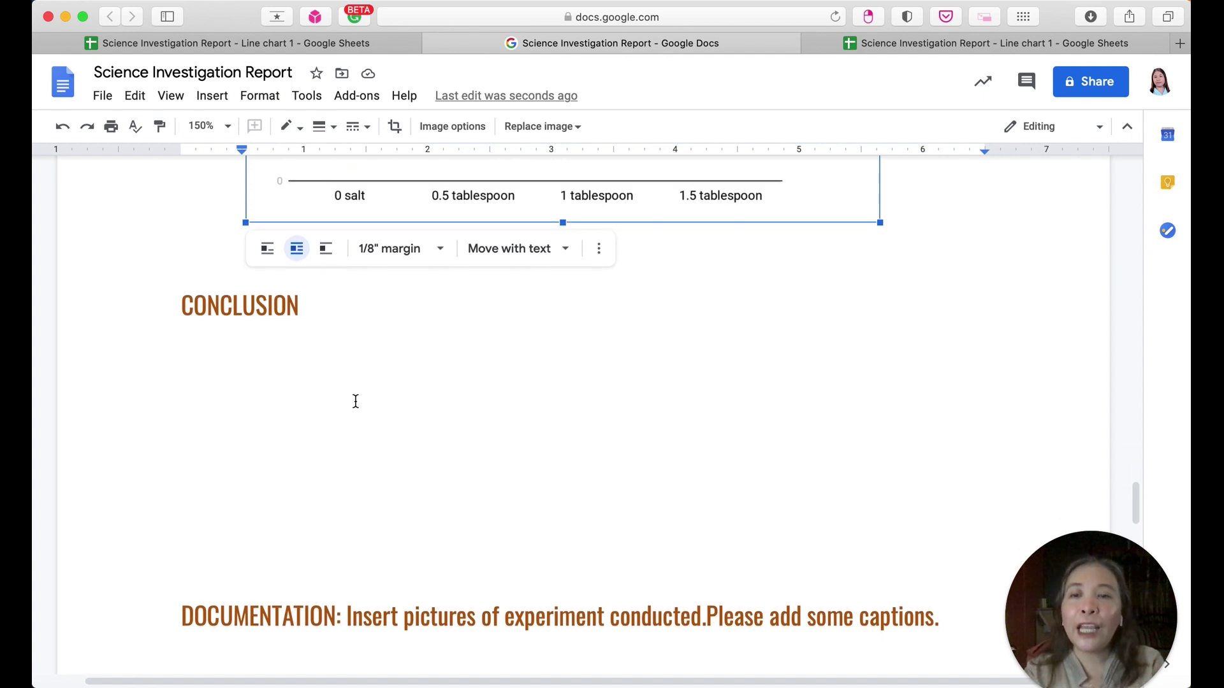
pyautogui.scroll(-2, 358, 398)
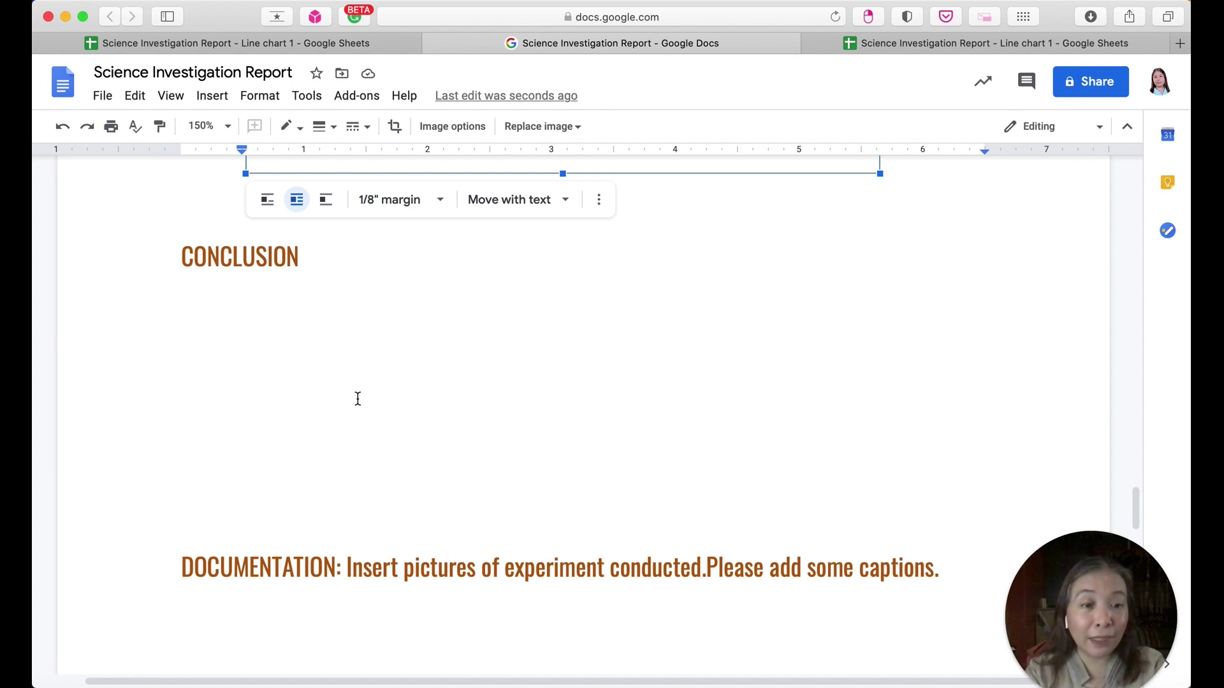
pyautogui.scroll(-2, 361, 403)
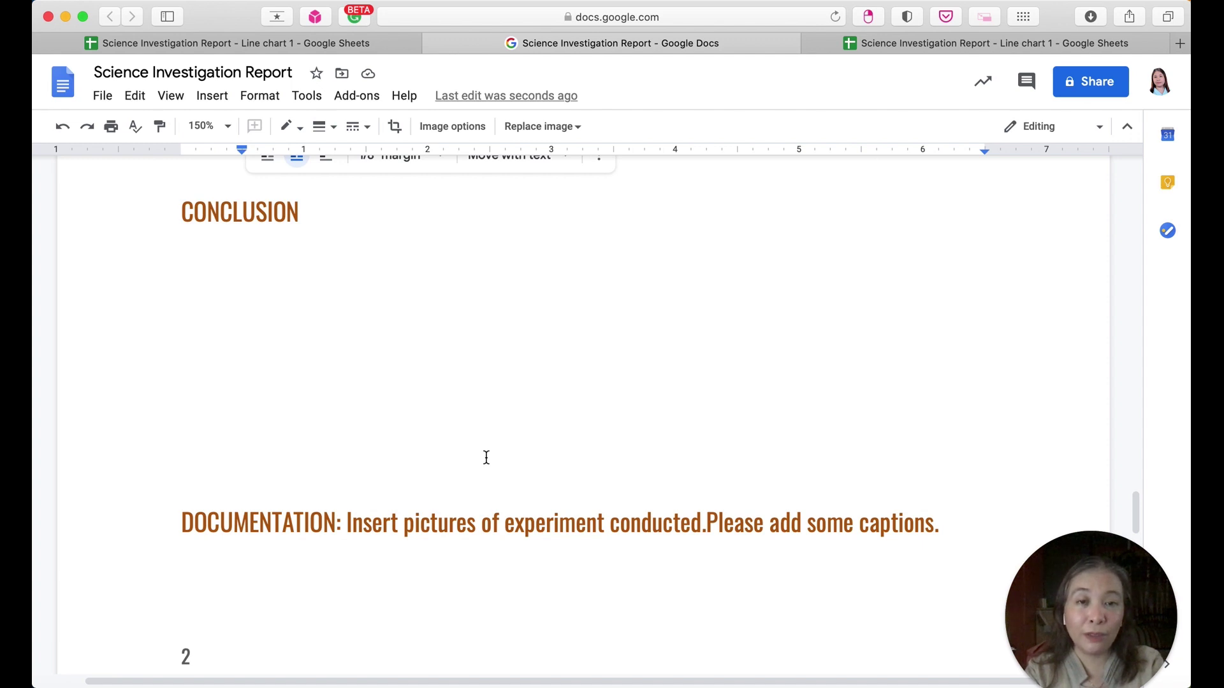
pyautogui.scroll(-4, 487, 457)
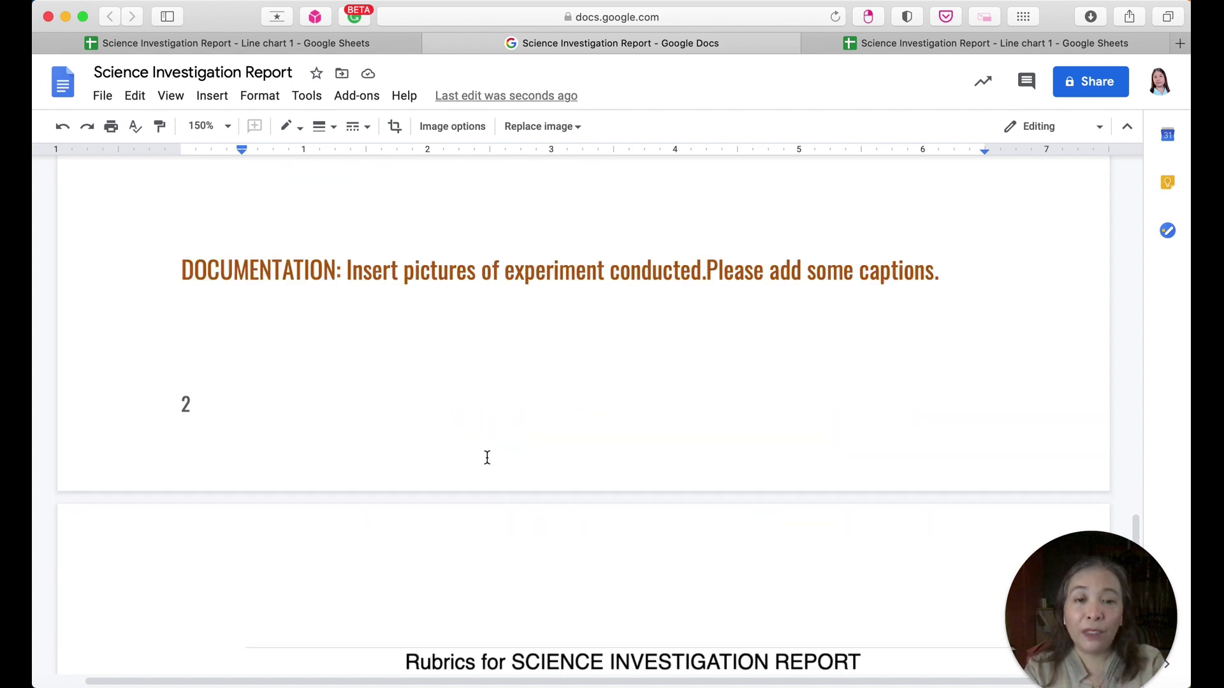
pyautogui.scroll(-5, 487, 458)
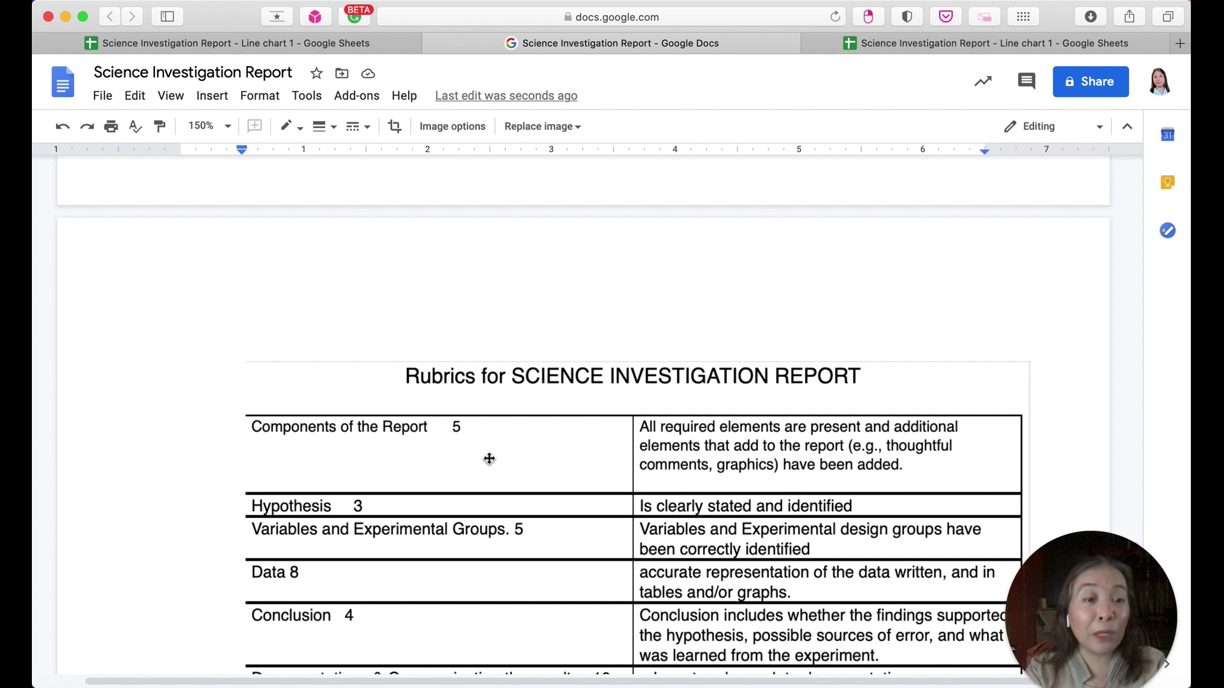
pyautogui.scroll(-2, 489, 458)
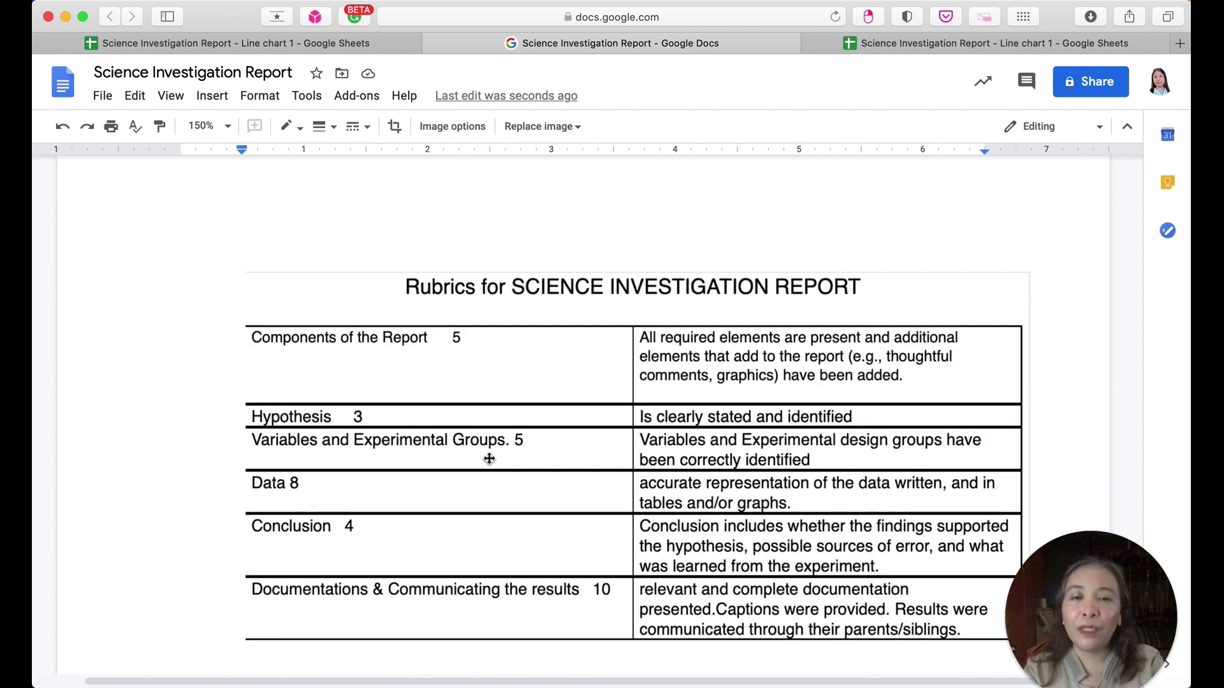
pyautogui.scroll(-1, 488, 459)
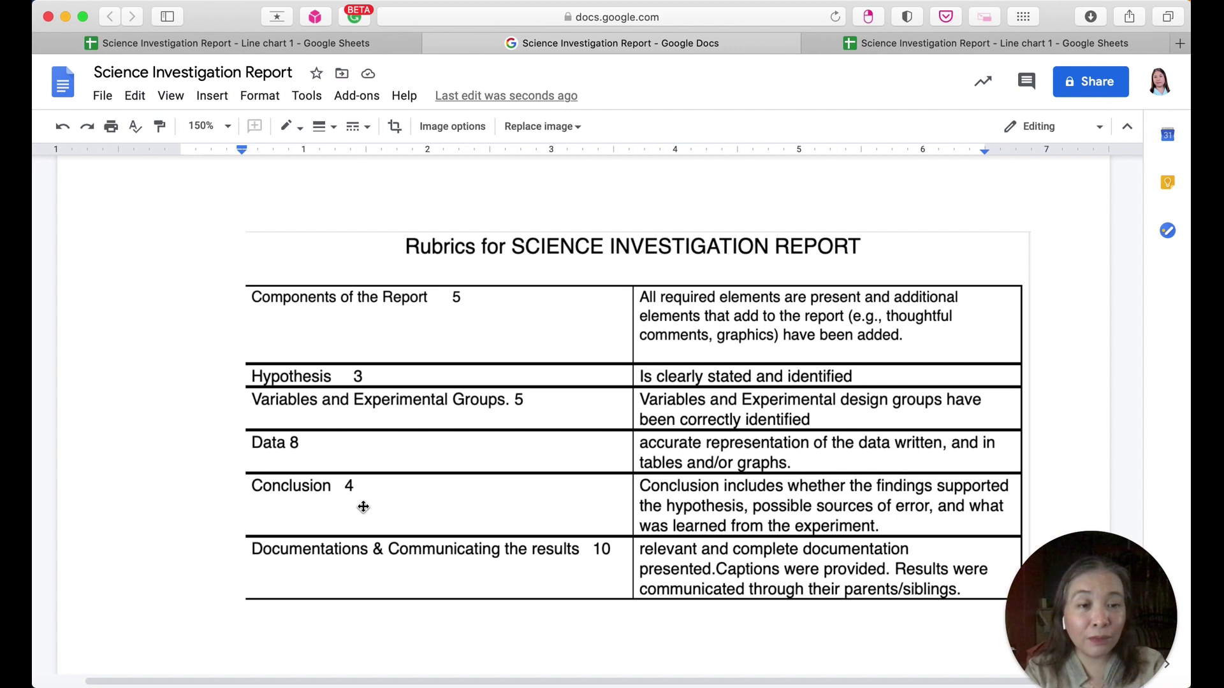
pyautogui.scroll(-3, 363, 507)
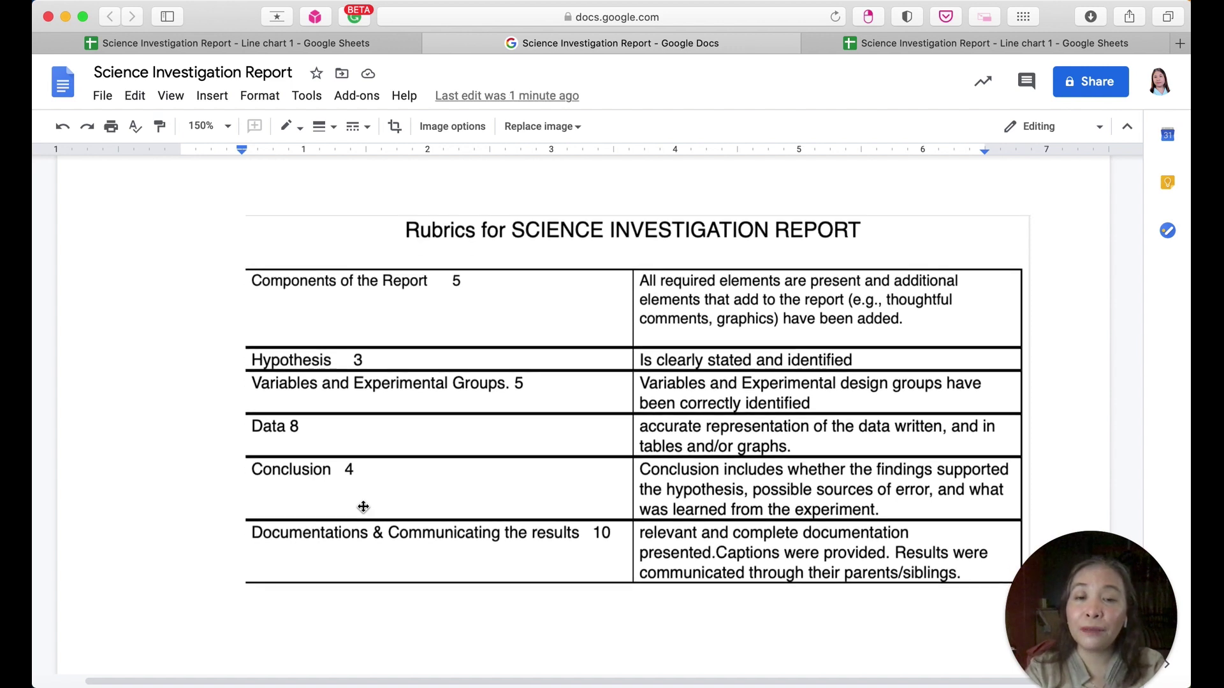